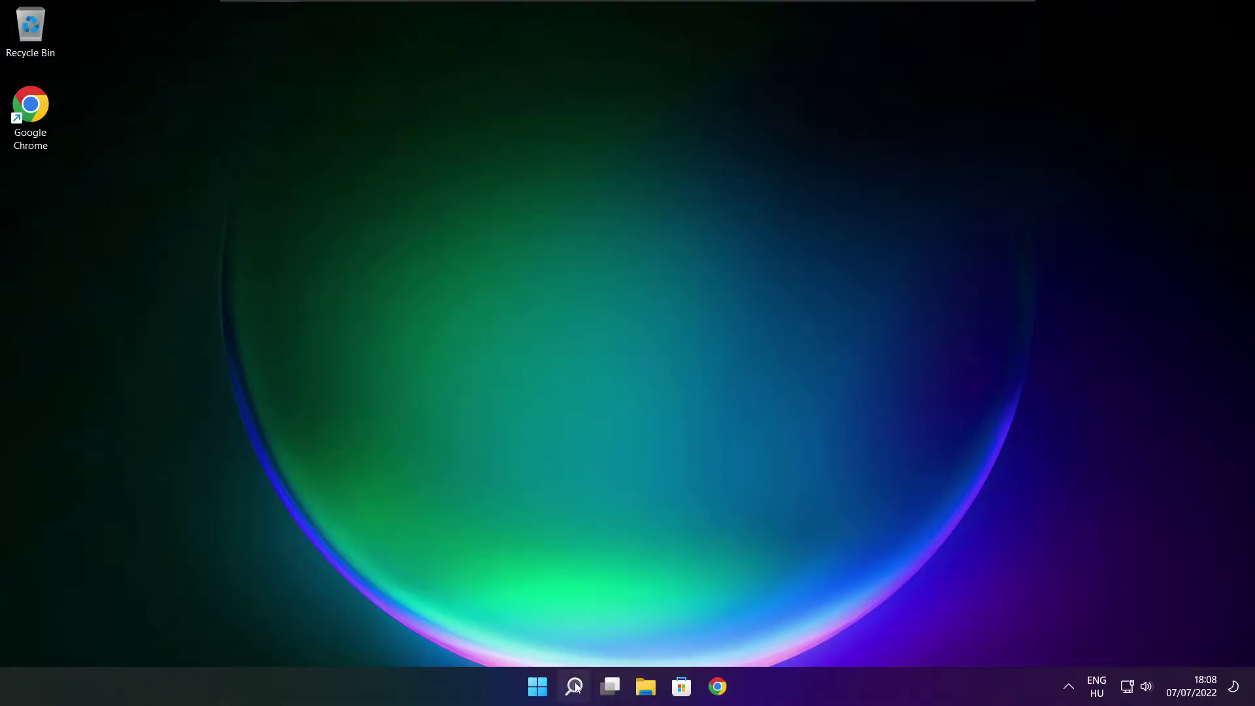
Search for 'device manager' and launch Device Manager from the results.
{"action": "left_click", "coordinate": [579, 694]}
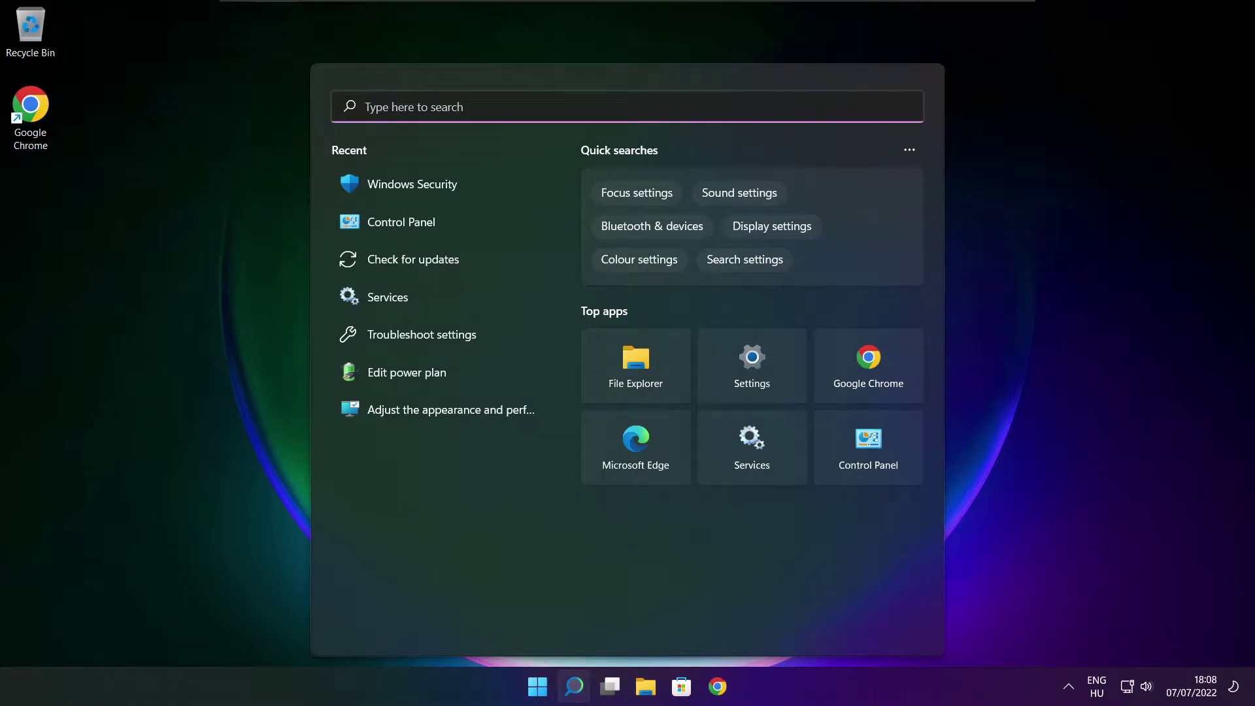
{"action": "type", "text": "device ma"}
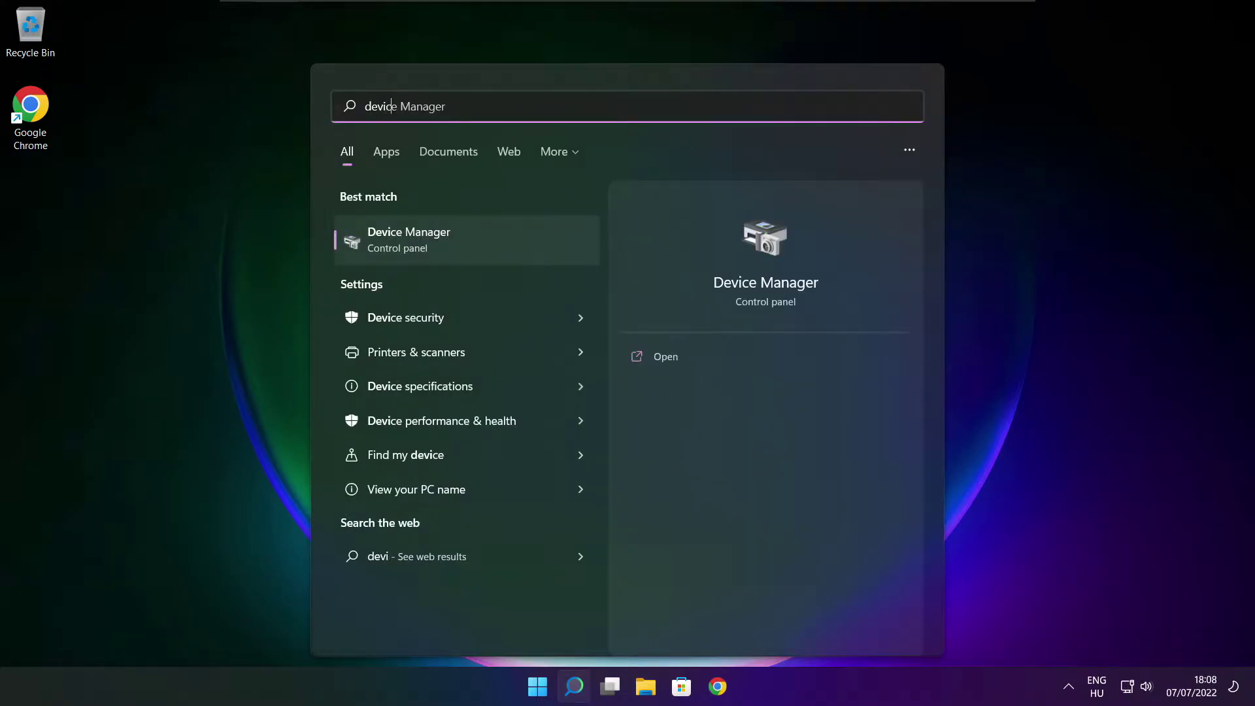
{"action": "type", "text": "nager"}
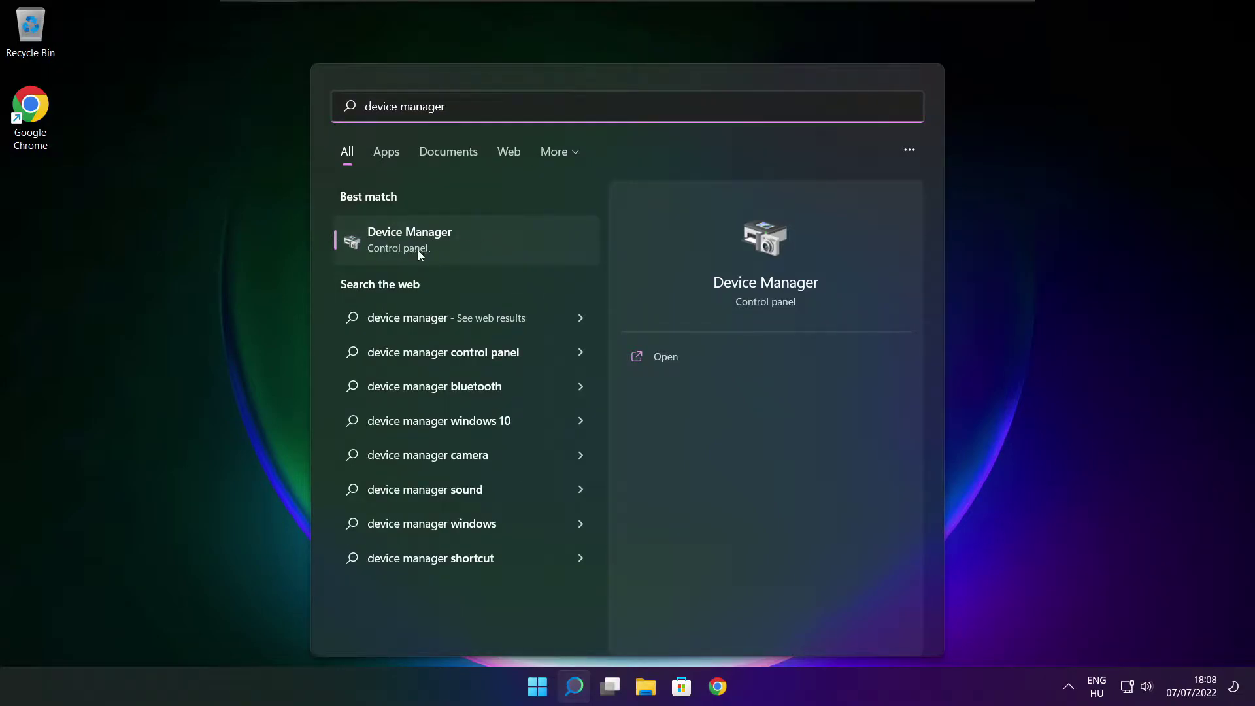
{"action": "left_click", "coordinate": [514, 245]}
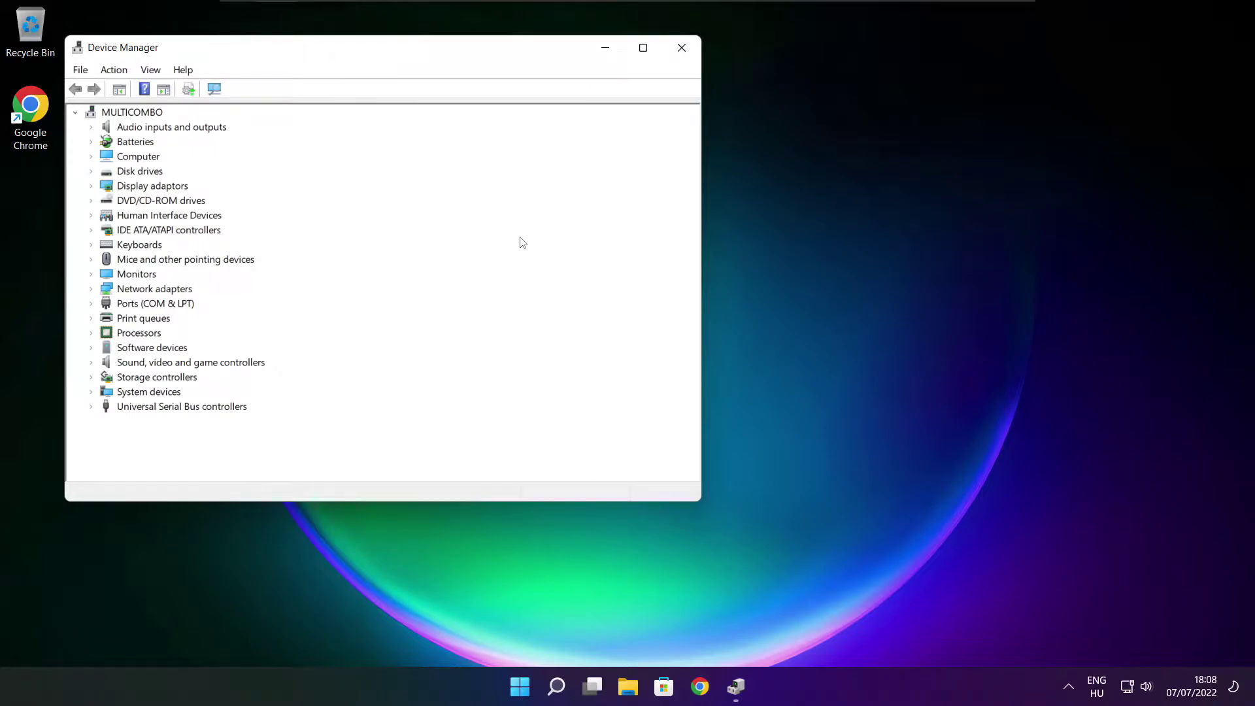
Run an automatic driver search for the VMware SVGA 3D display adapter, confirming it's up to date.
{"action": "left_click", "coordinate": [644, 52]}
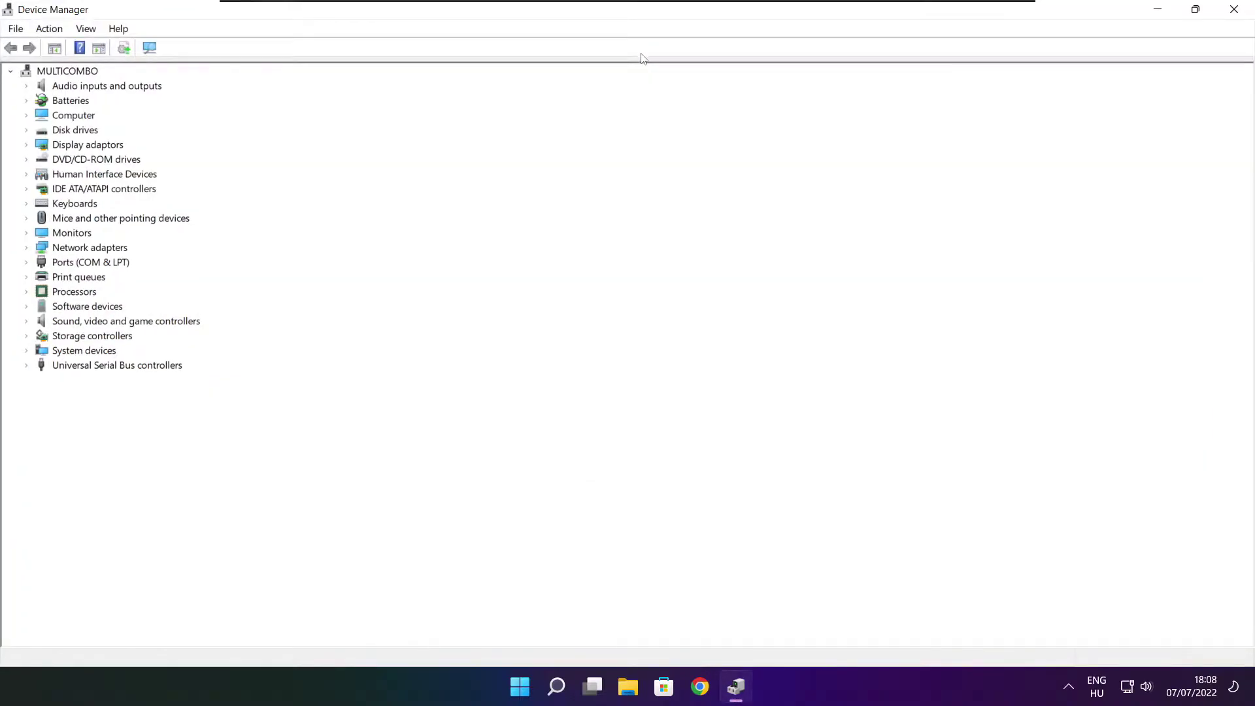
{"action": "left_click", "coordinate": [72, 148]}
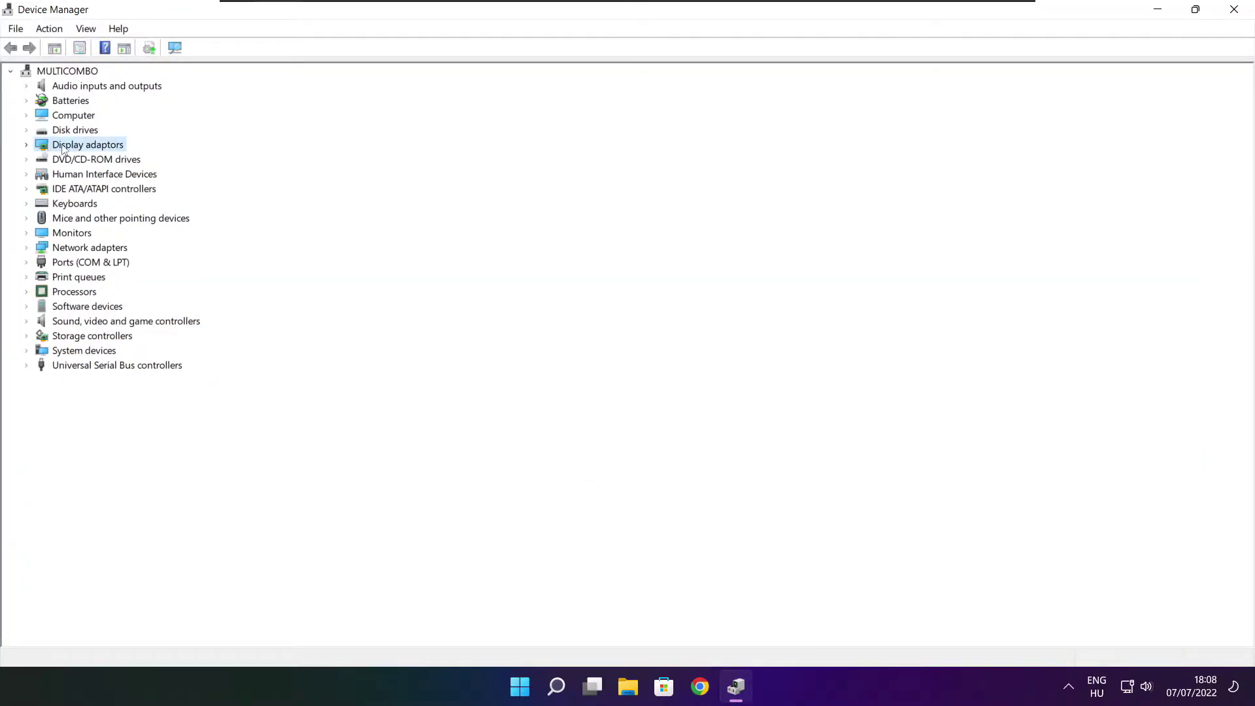
{"action": "left_click", "coordinate": [26, 146]}
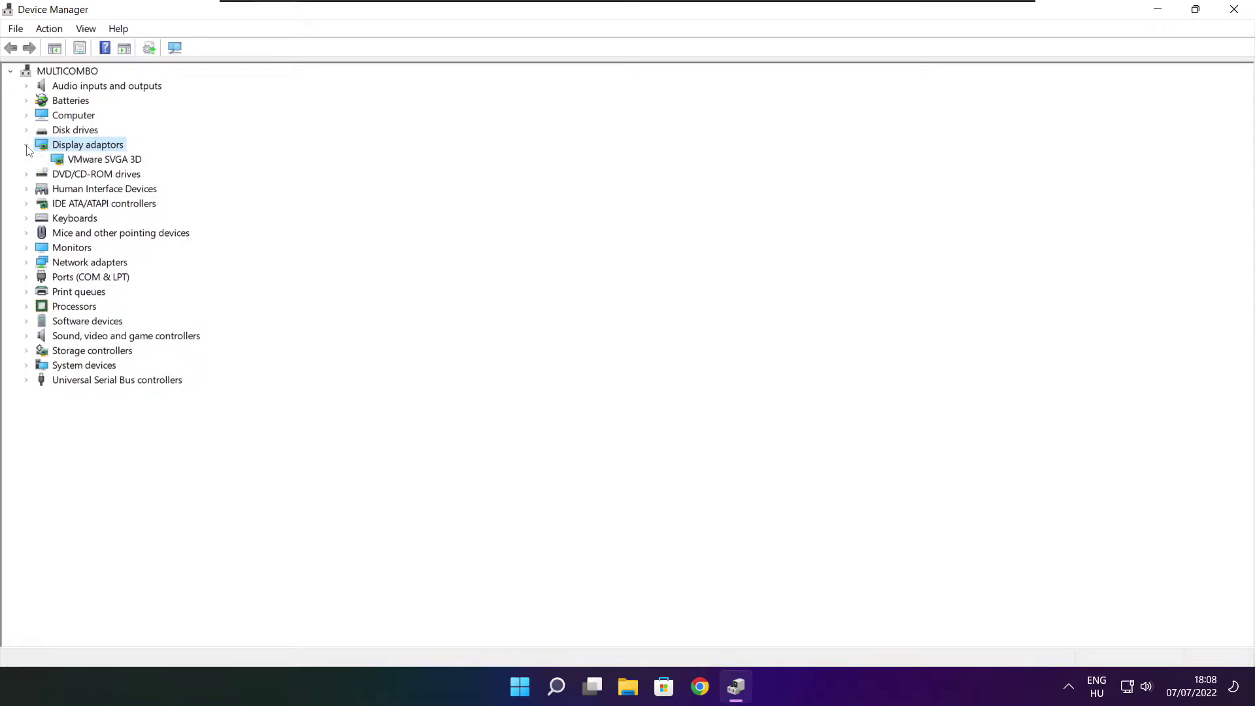
{"action": "left_click", "coordinate": [73, 161]}
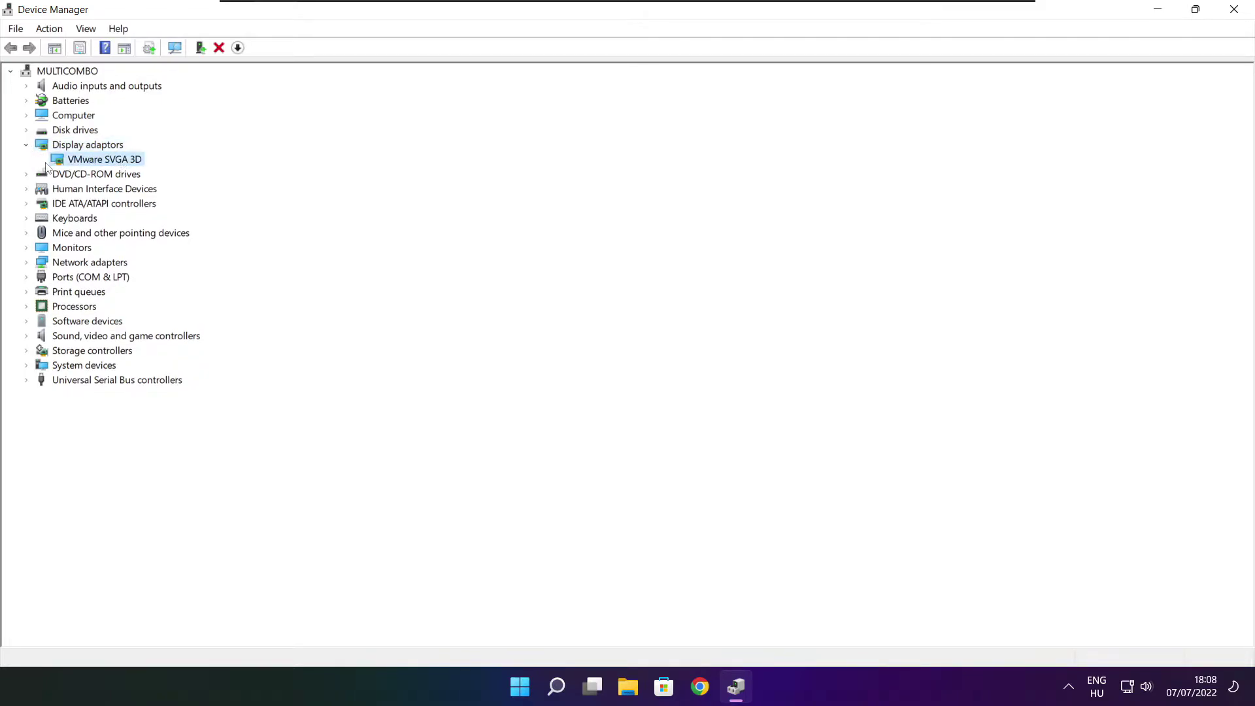
{"action": "right_click", "coordinate": [90, 158]}
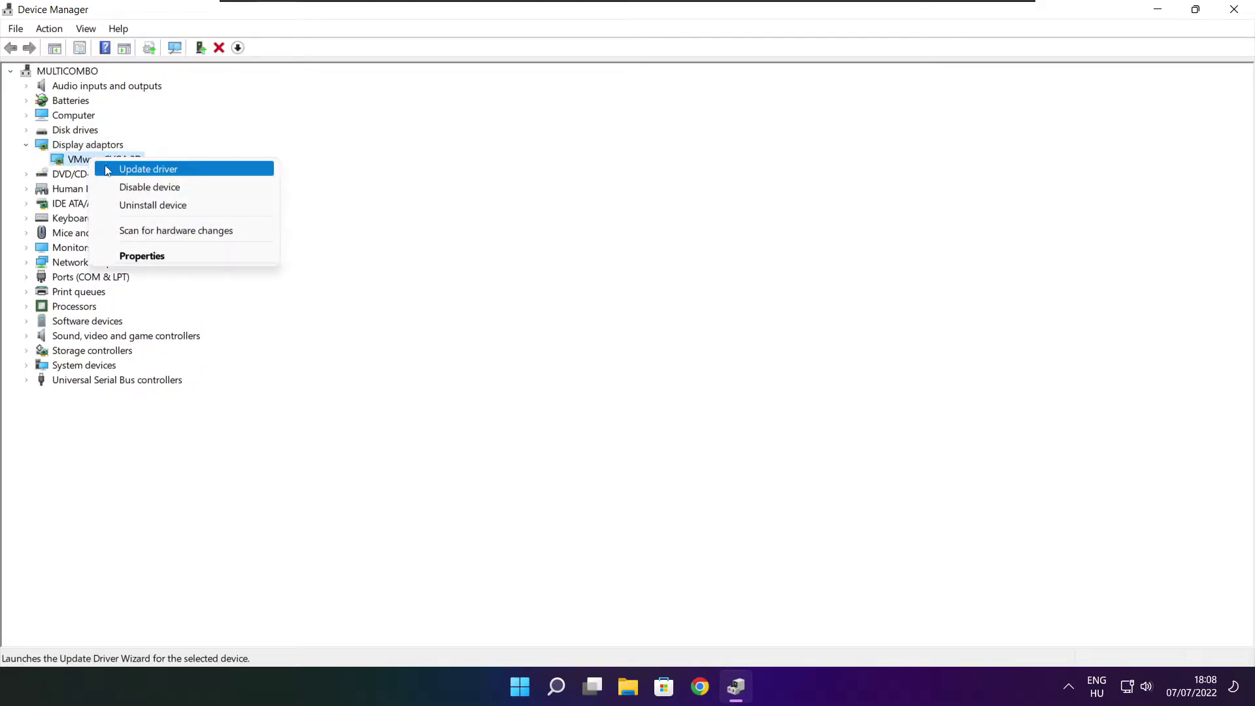
{"action": "left_click", "coordinate": [182, 171]}
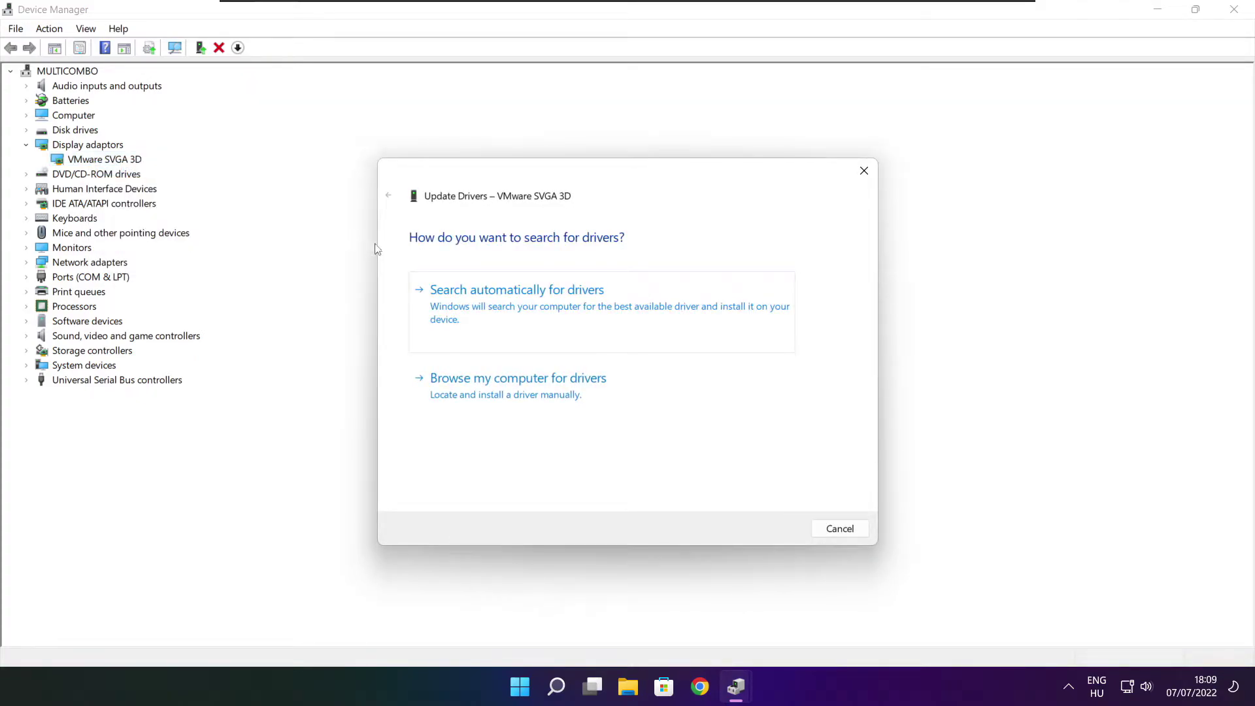
{"action": "left_click", "coordinate": [577, 315]}
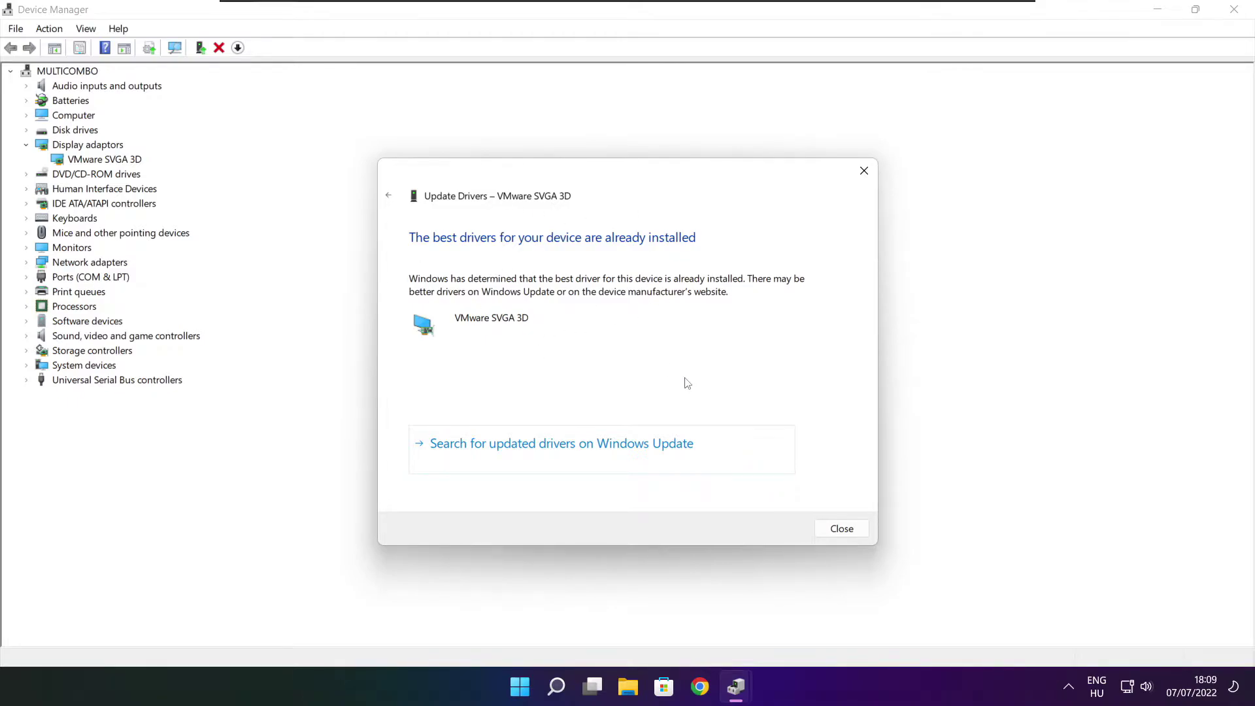
{"action": "left_click", "coordinate": [840, 531]}
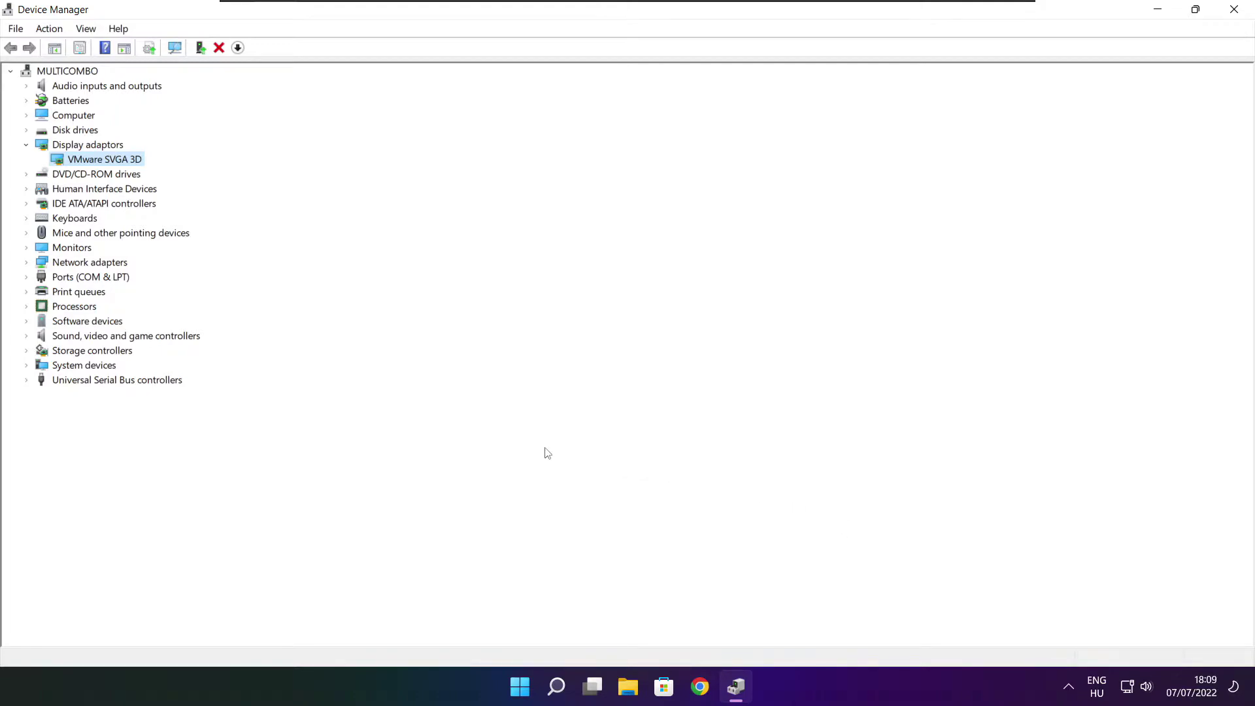
Confirm the High Definition Audio Device has its best driver, then close Device Manager.
{"action": "left_click", "coordinate": [57, 339]}
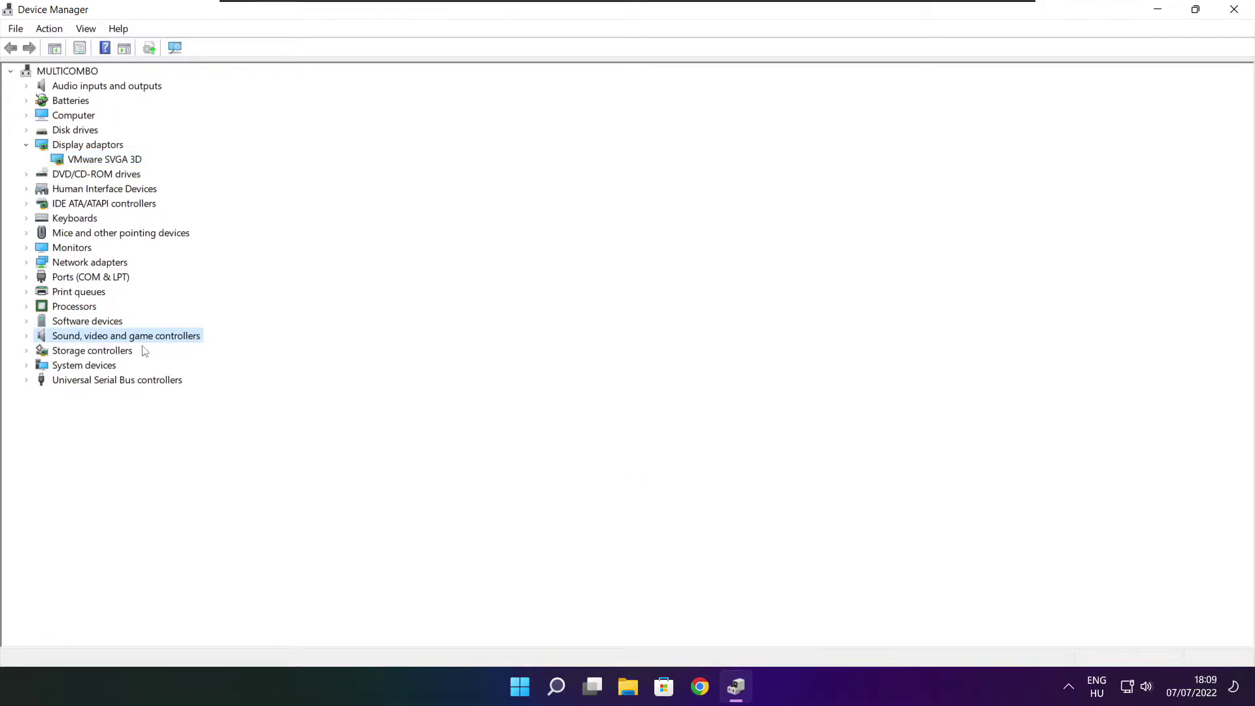
{"action": "left_click", "coordinate": [27, 338]}
{"action": "left_click", "coordinate": [124, 351]}
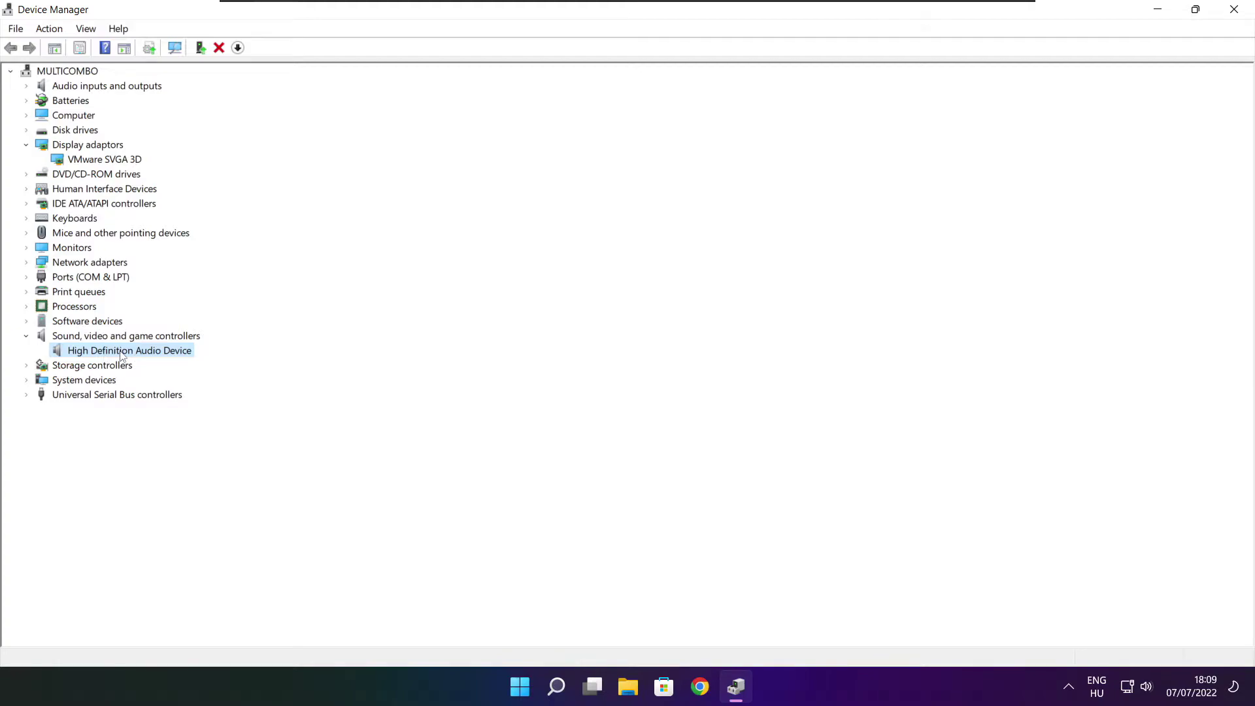
{"action": "right_click", "coordinate": [121, 355]}
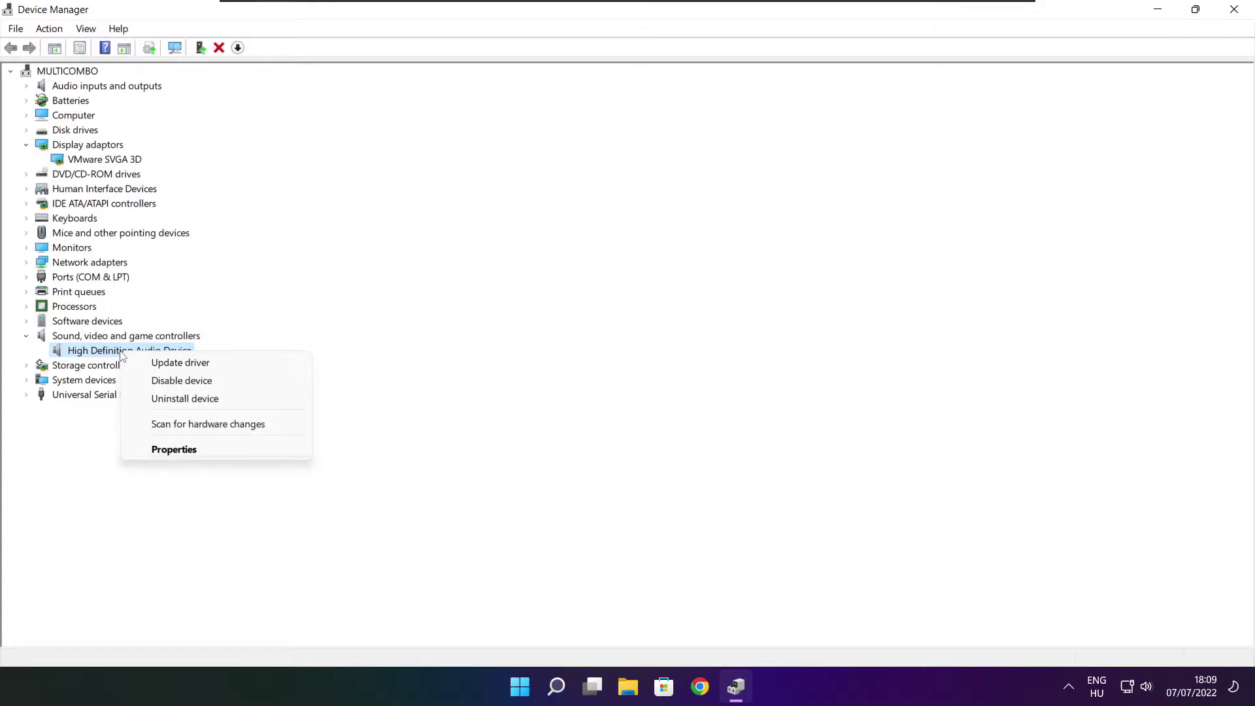
{"action": "left_click", "coordinate": [244, 367]}
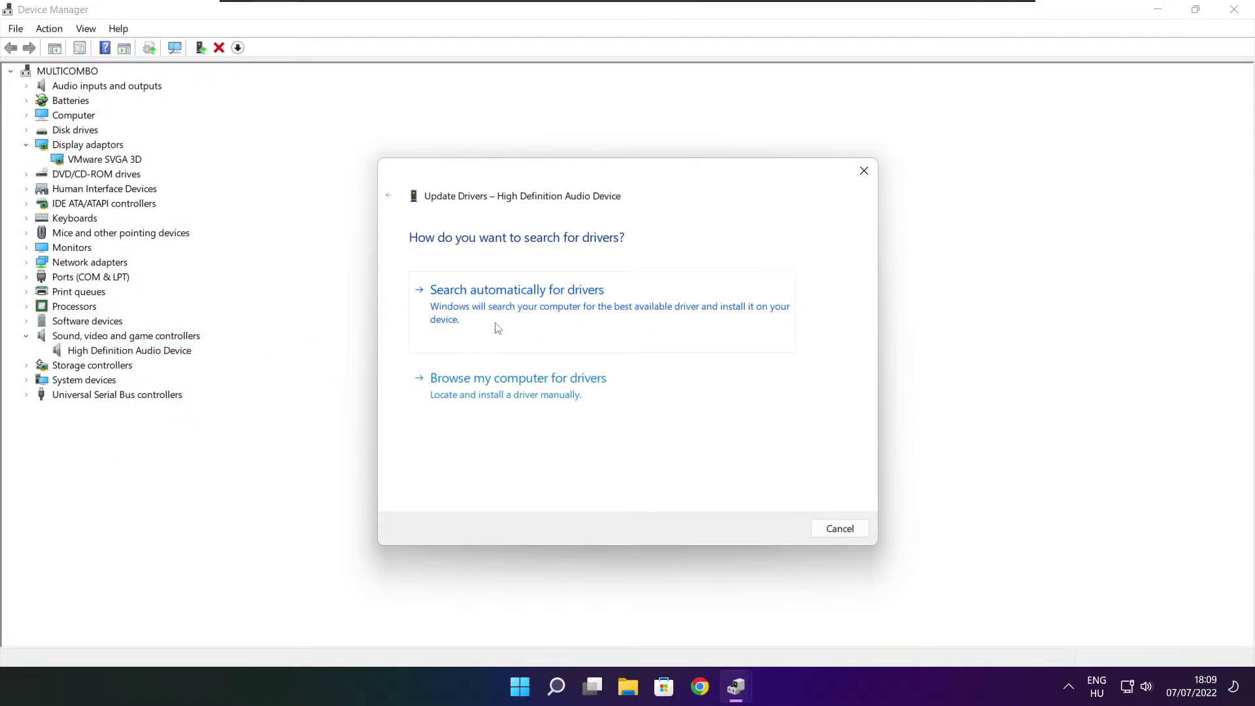
{"action": "left_click", "coordinate": [546, 311]}
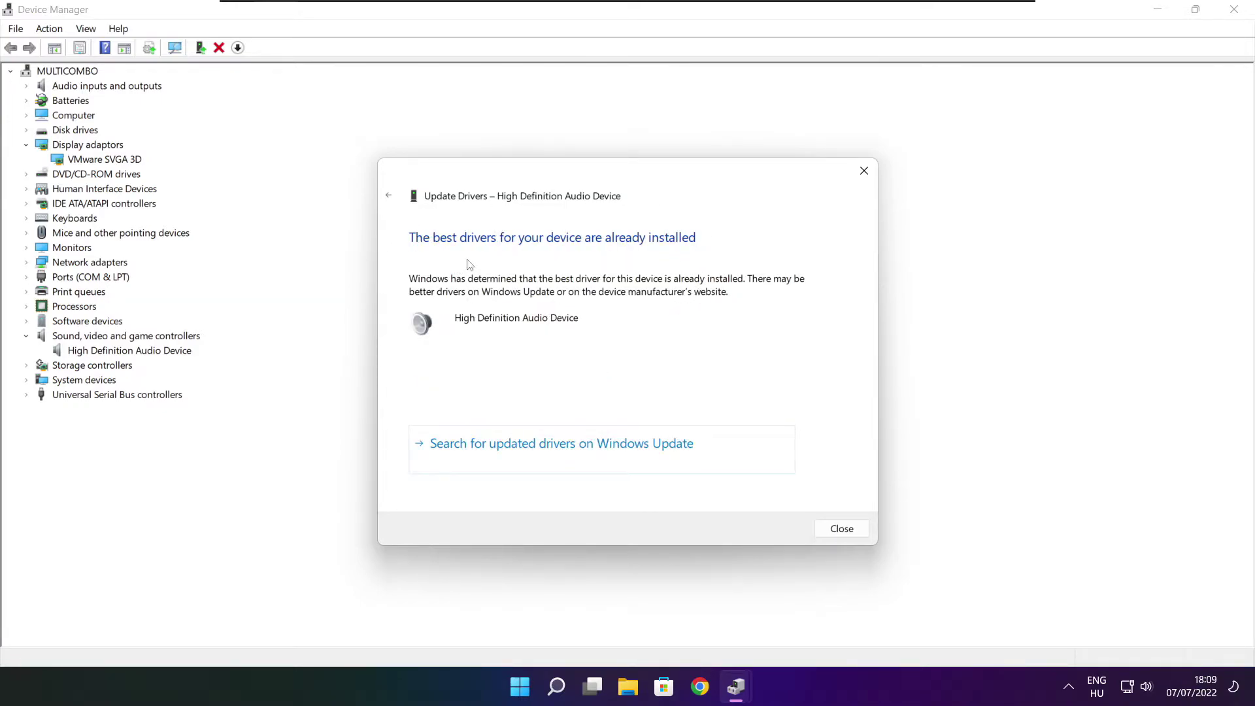
{"action": "left_click", "coordinate": [842, 529]}
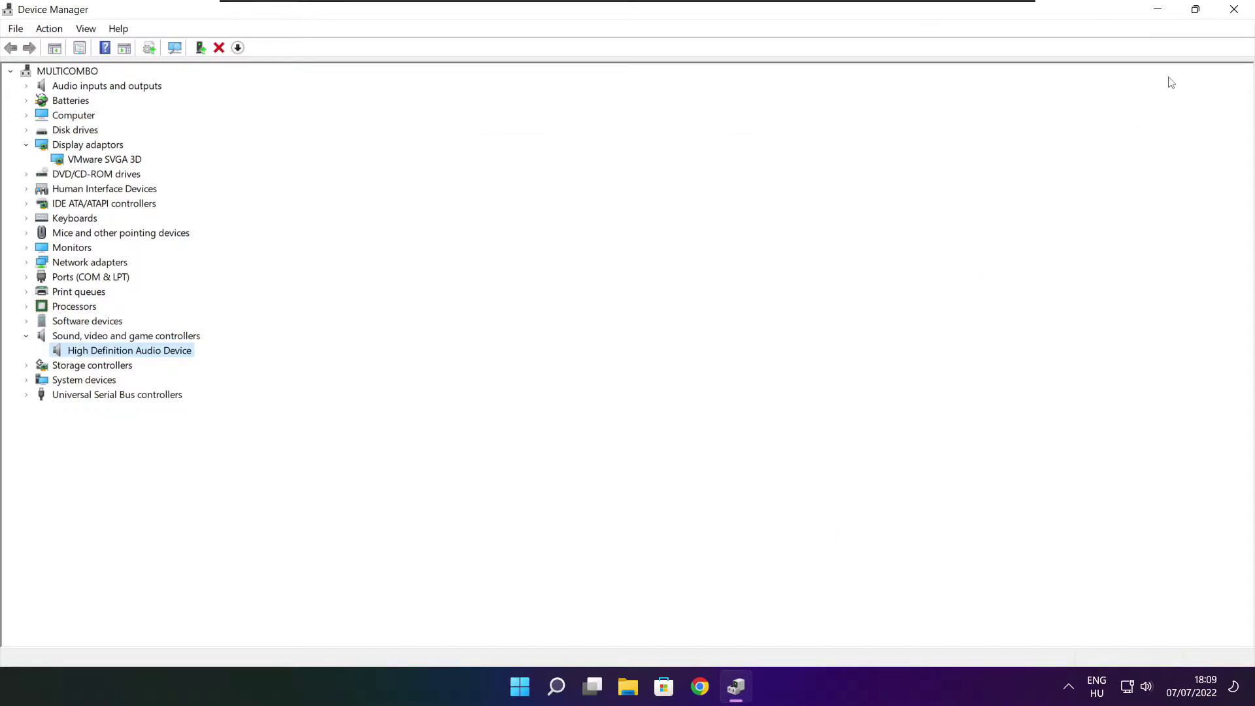
{"action": "left_click", "coordinate": [1237, 11]}
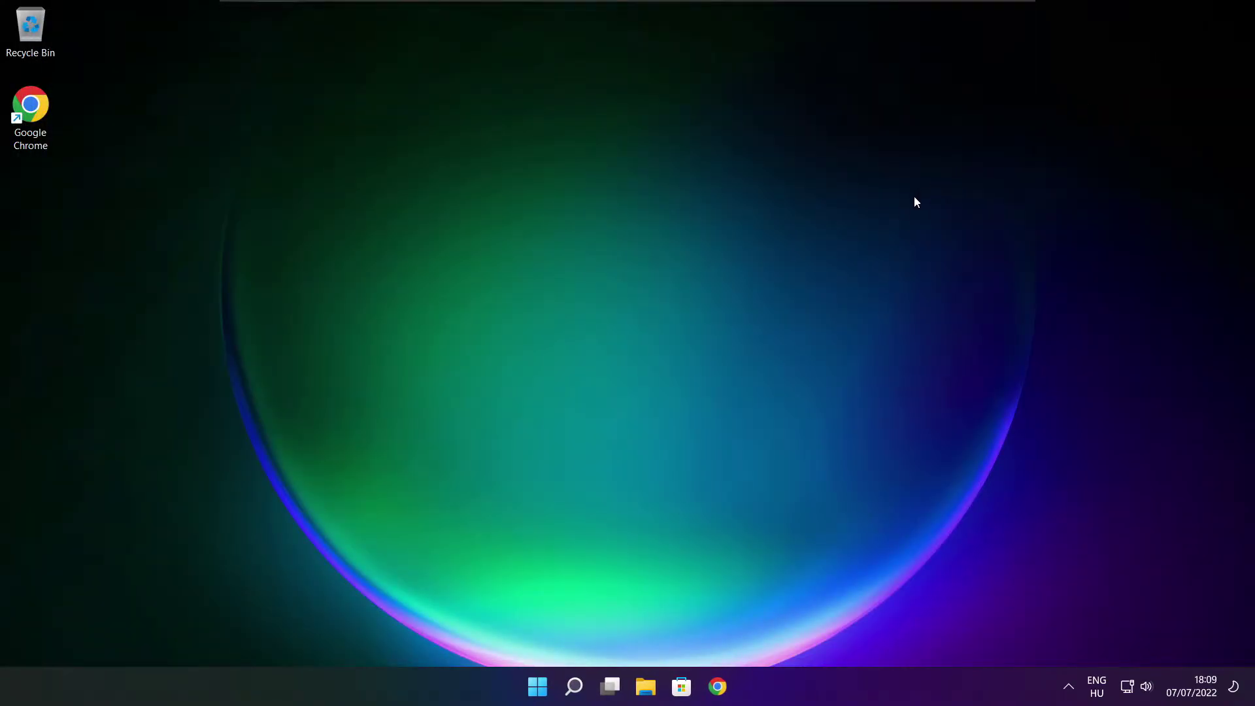
Search Windows for 'edit power plan'.
{"action": "left_click", "coordinate": [576, 687]}
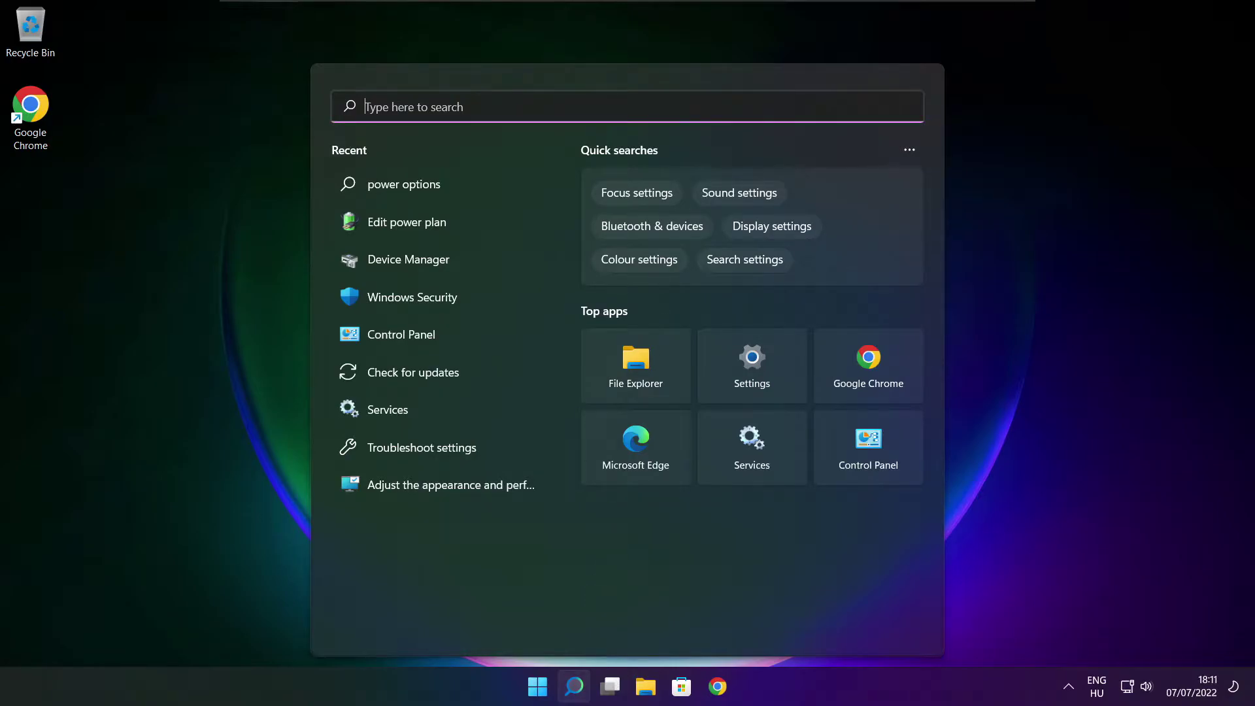
{"action": "type", "text": "edit"}
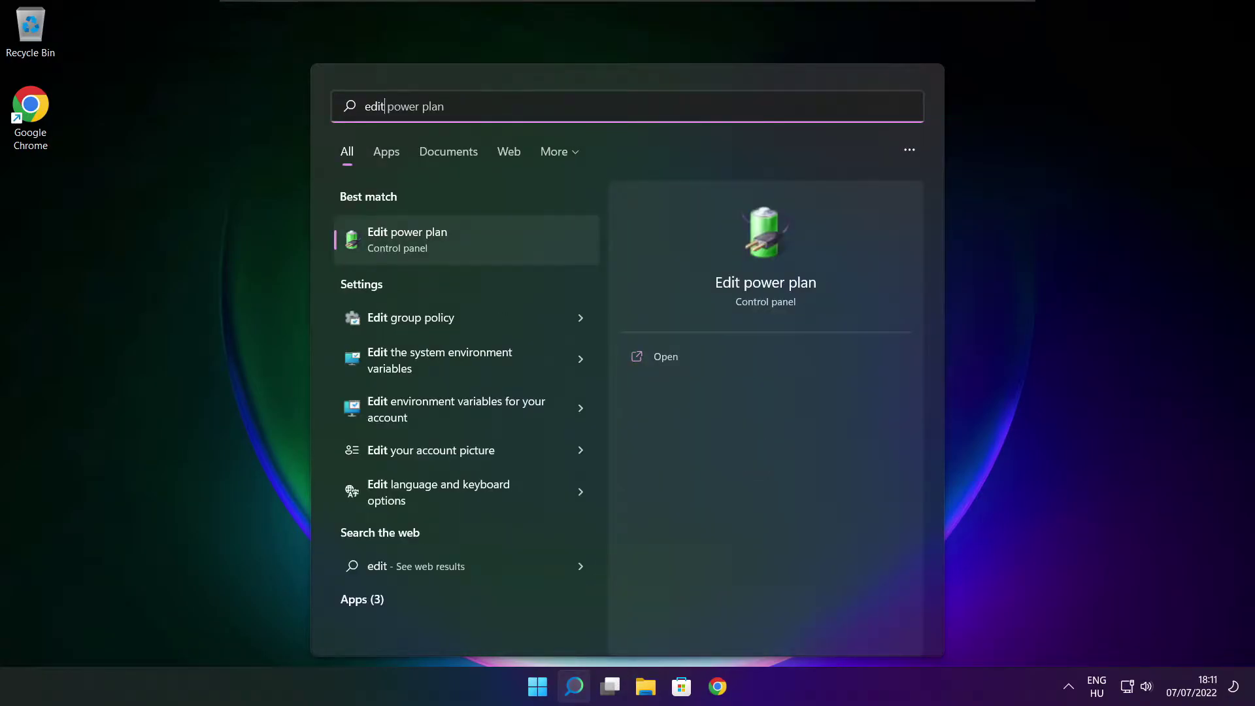
{"action": "type", "text": " power plan"}
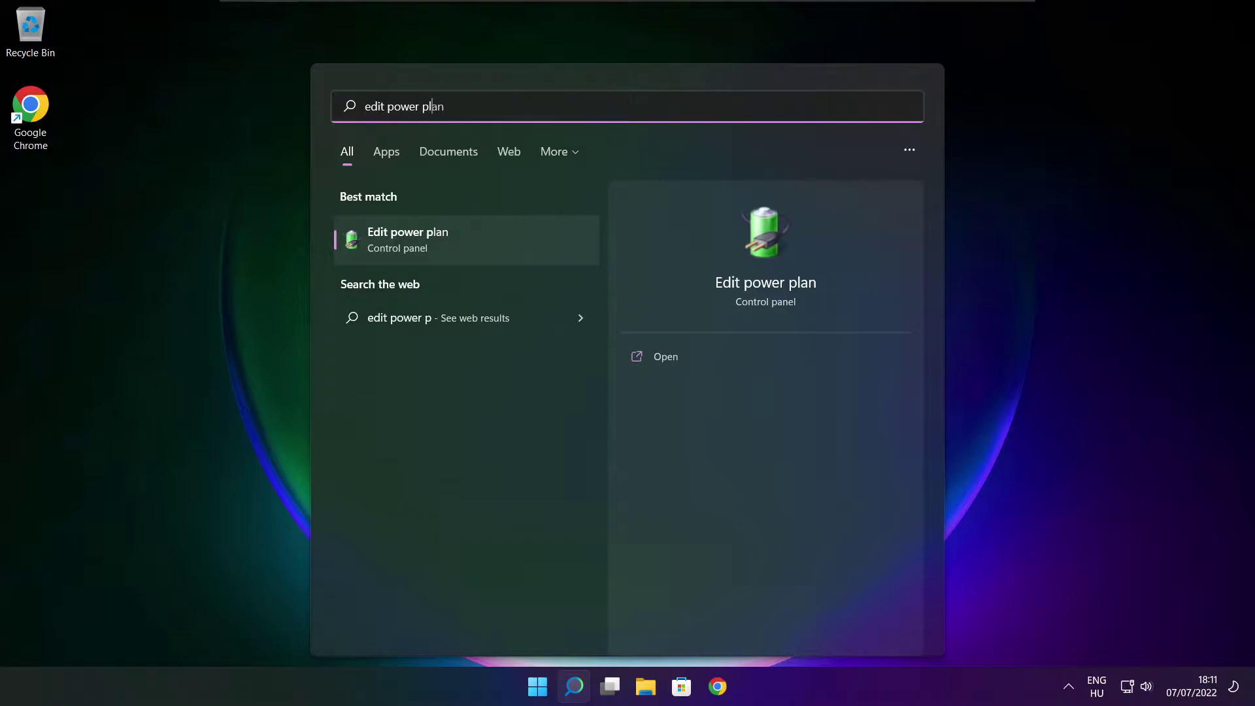
Make High performance the active power plan in Power Options, then close the window.
{"action": "left_click", "coordinate": [496, 243]}
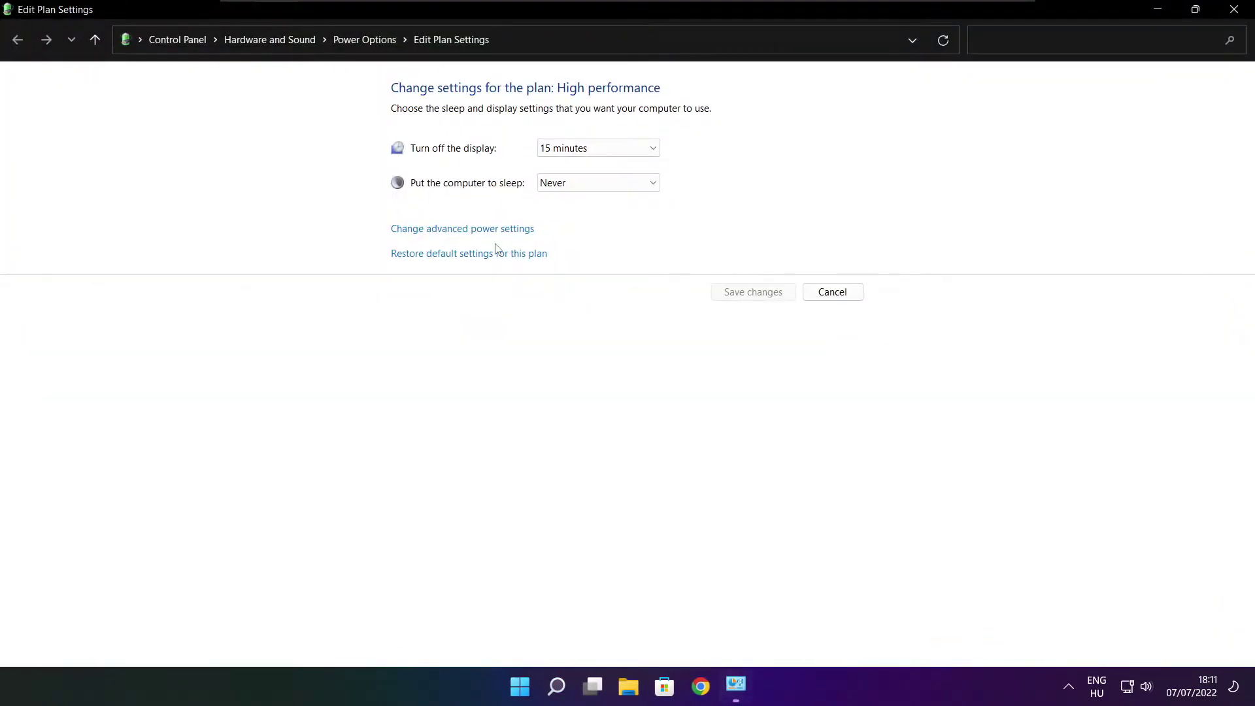
{"action": "left_click", "coordinate": [372, 47]}
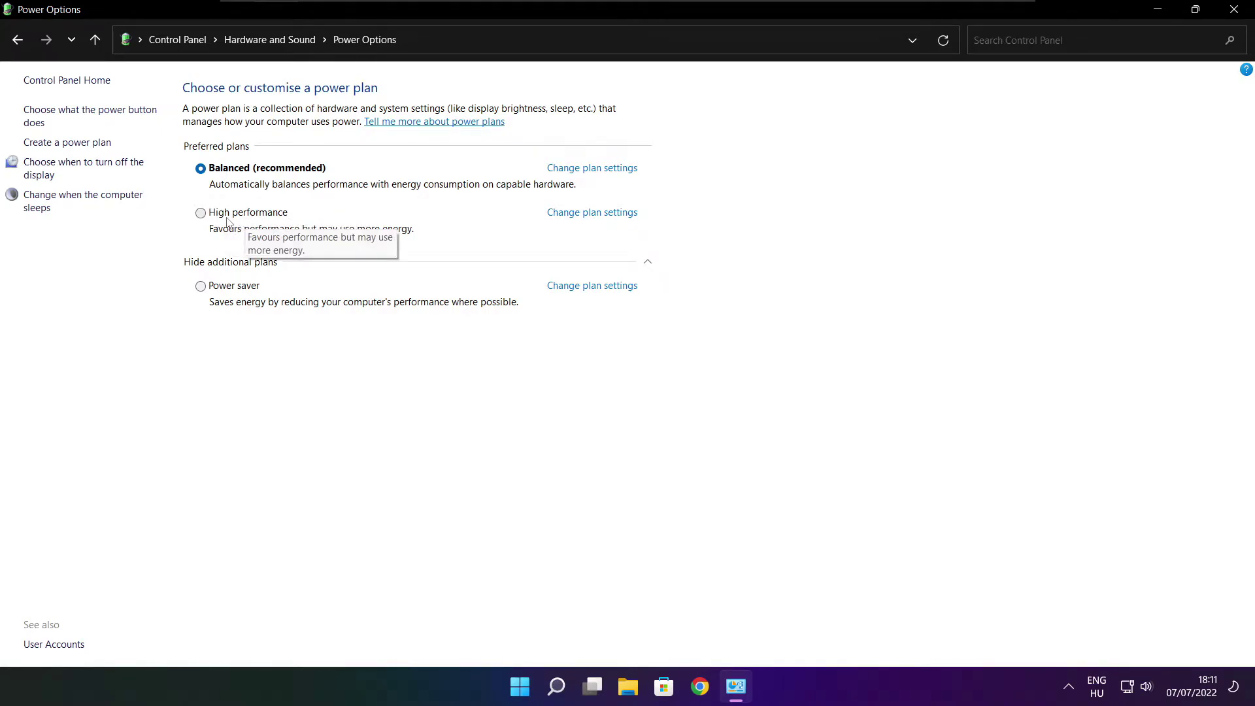
{"action": "left_click", "coordinate": [254, 216]}
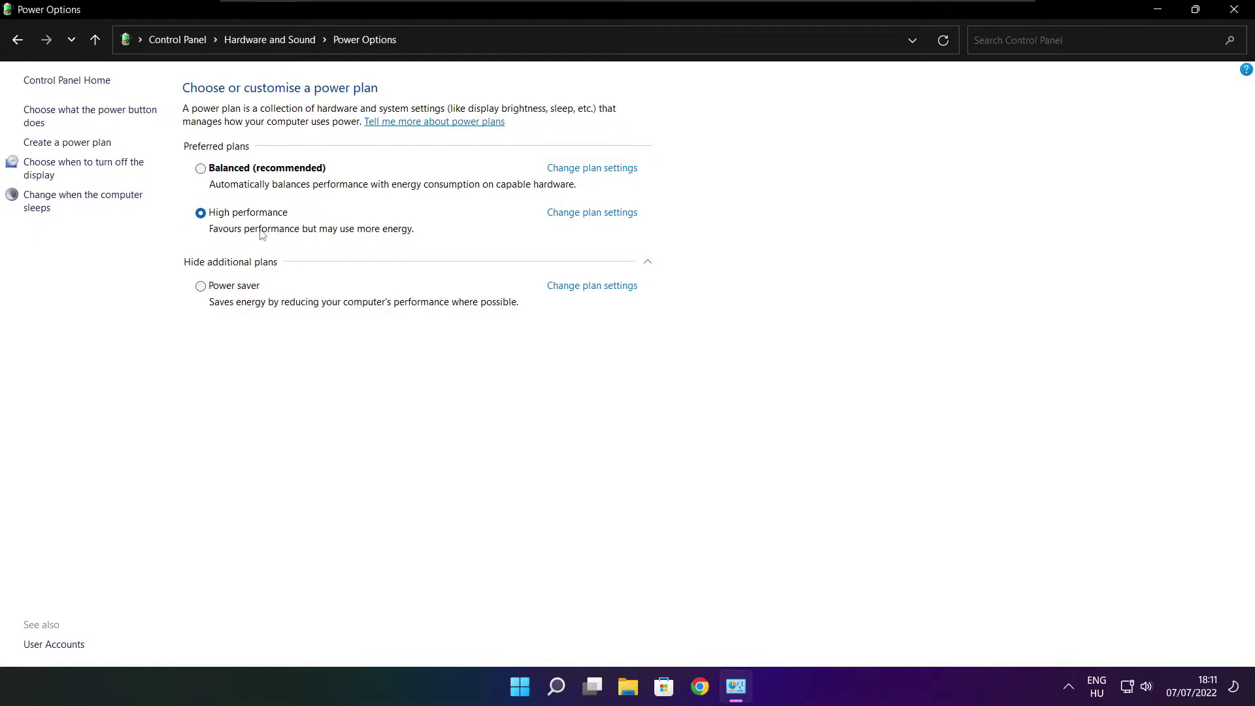
{"action": "left_click", "coordinate": [1238, 9]}
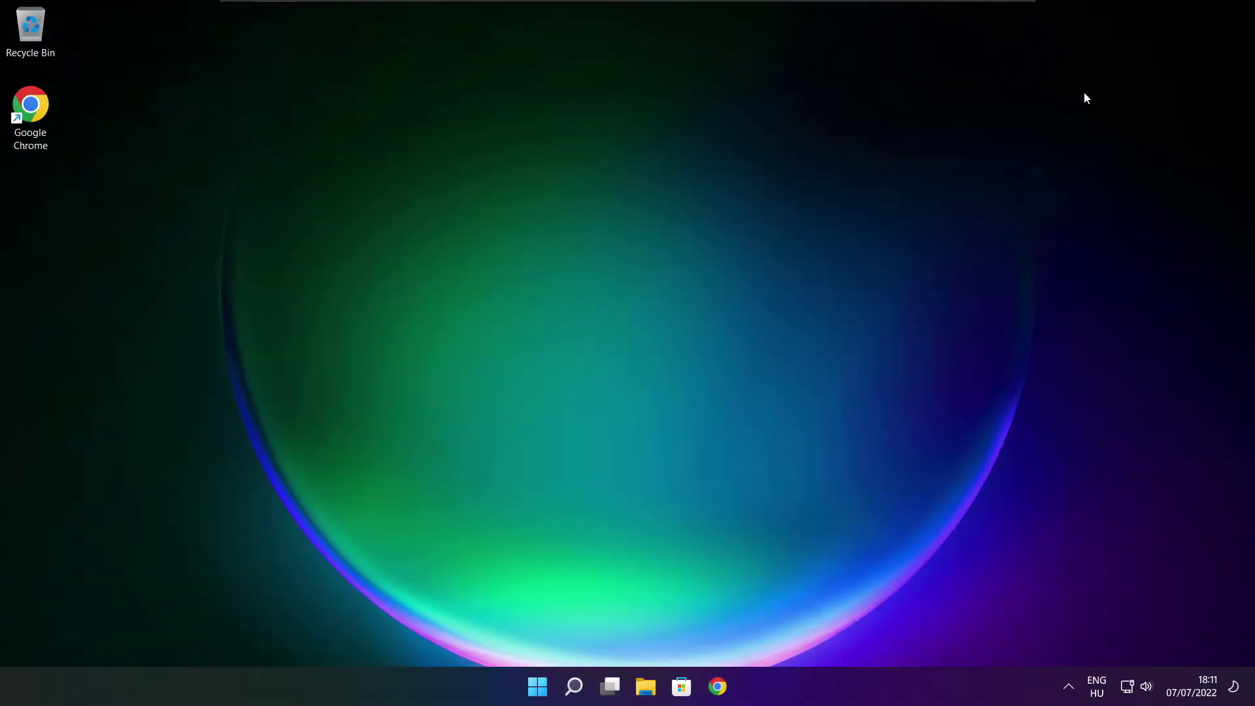
Search for 'game mode' and open the Game Mode settings page.
{"action": "left_click", "coordinate": [575, 688]}
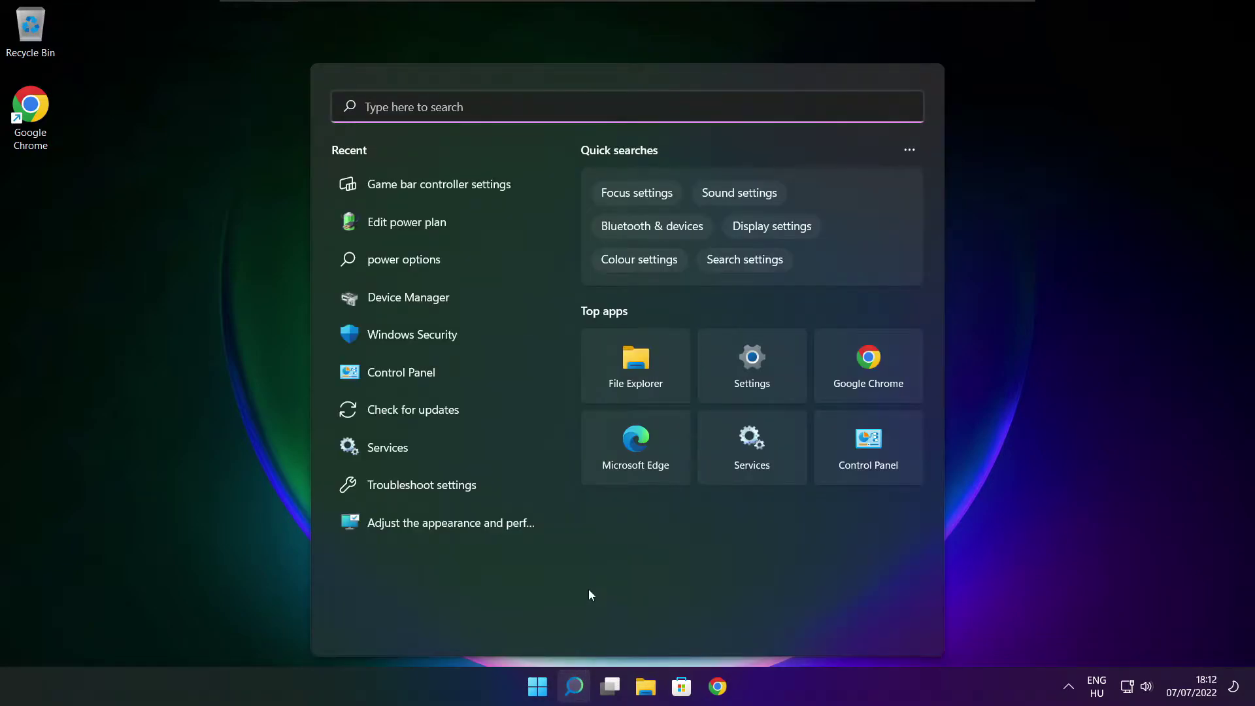
{"action": "type", "text": "game mode"}
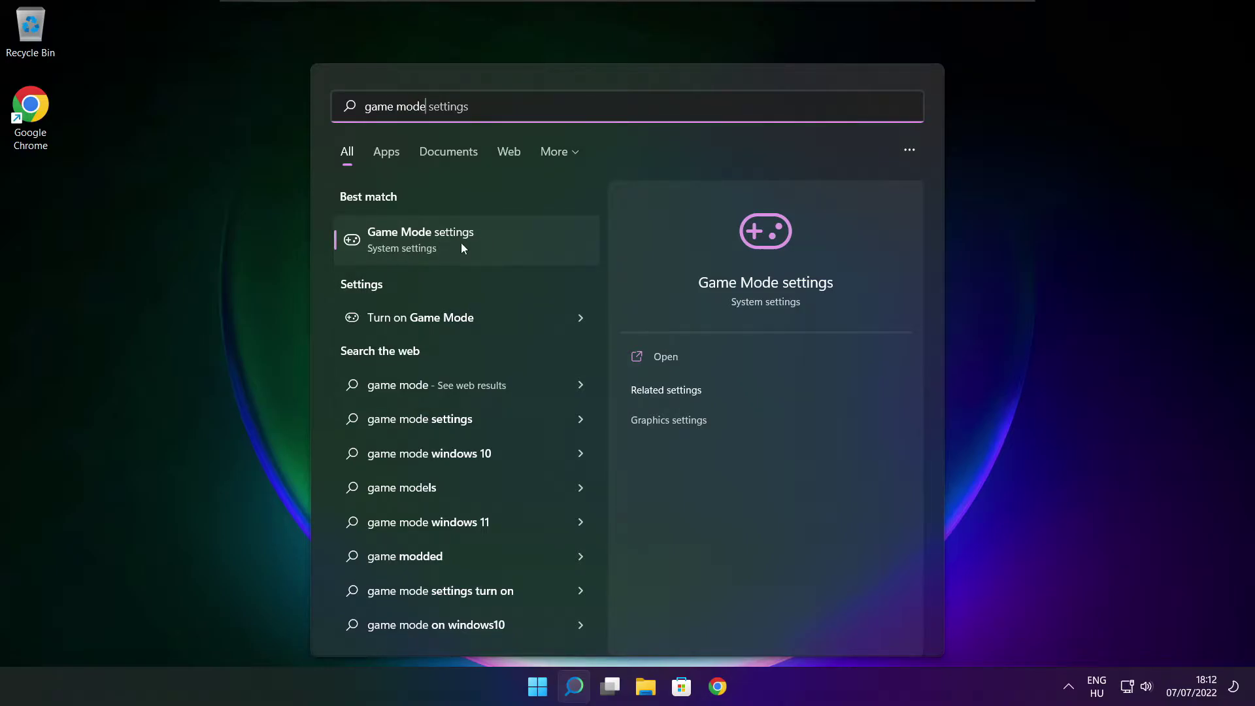
{"action": "left_click", "coordinate": [497, 239]}
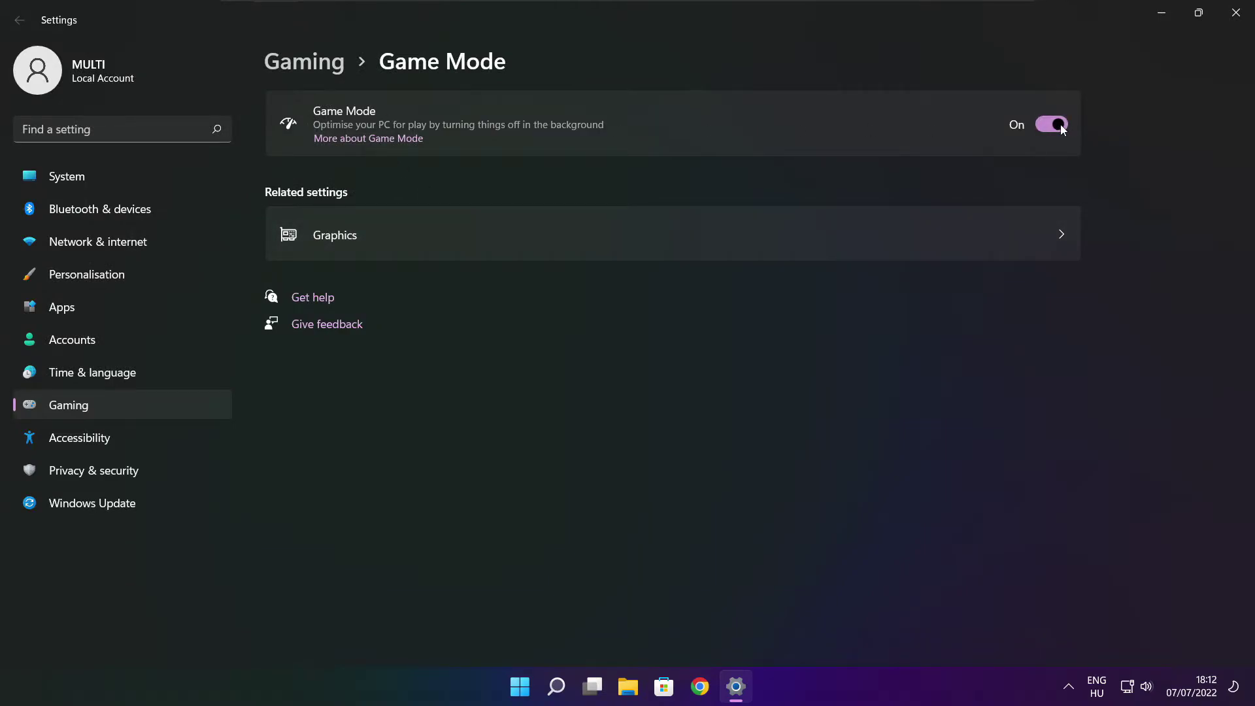
Check that opening Xbox Game Bar with the controller button is Off, then close Settings.
{"action": "left_click", "coordinate": [310, 70]}
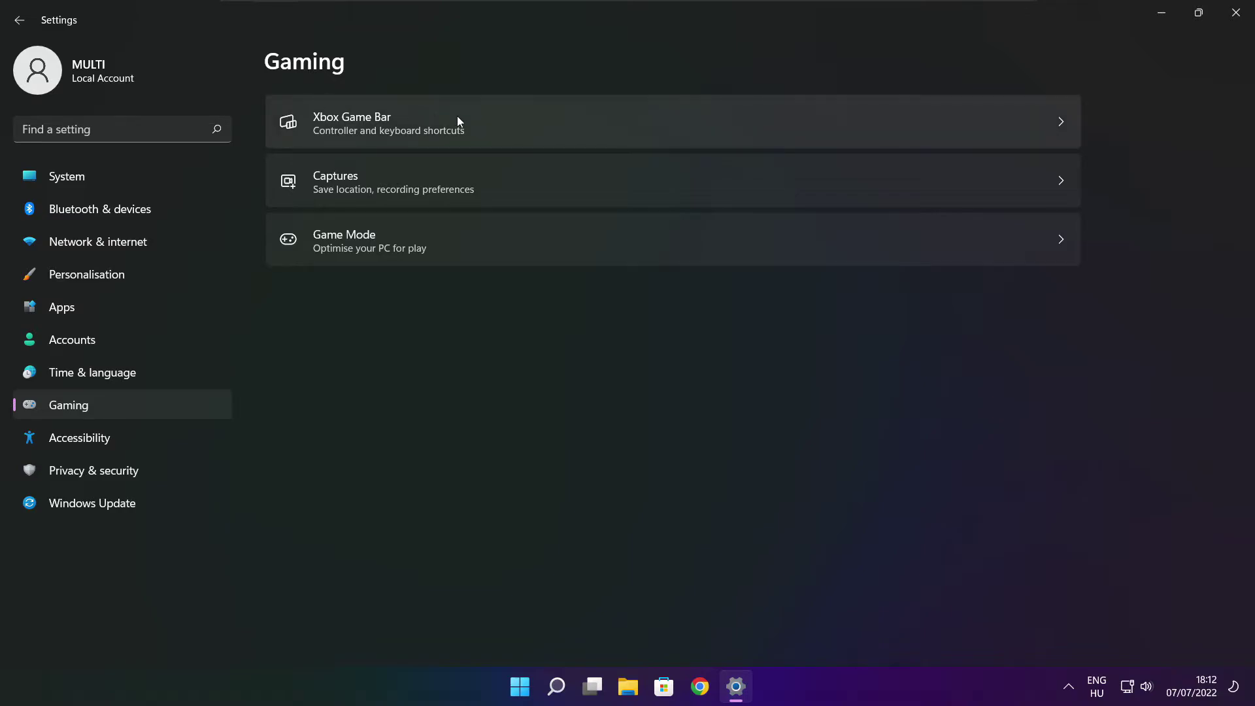
{"action": "left_click", "coordinate": [512, 135]}
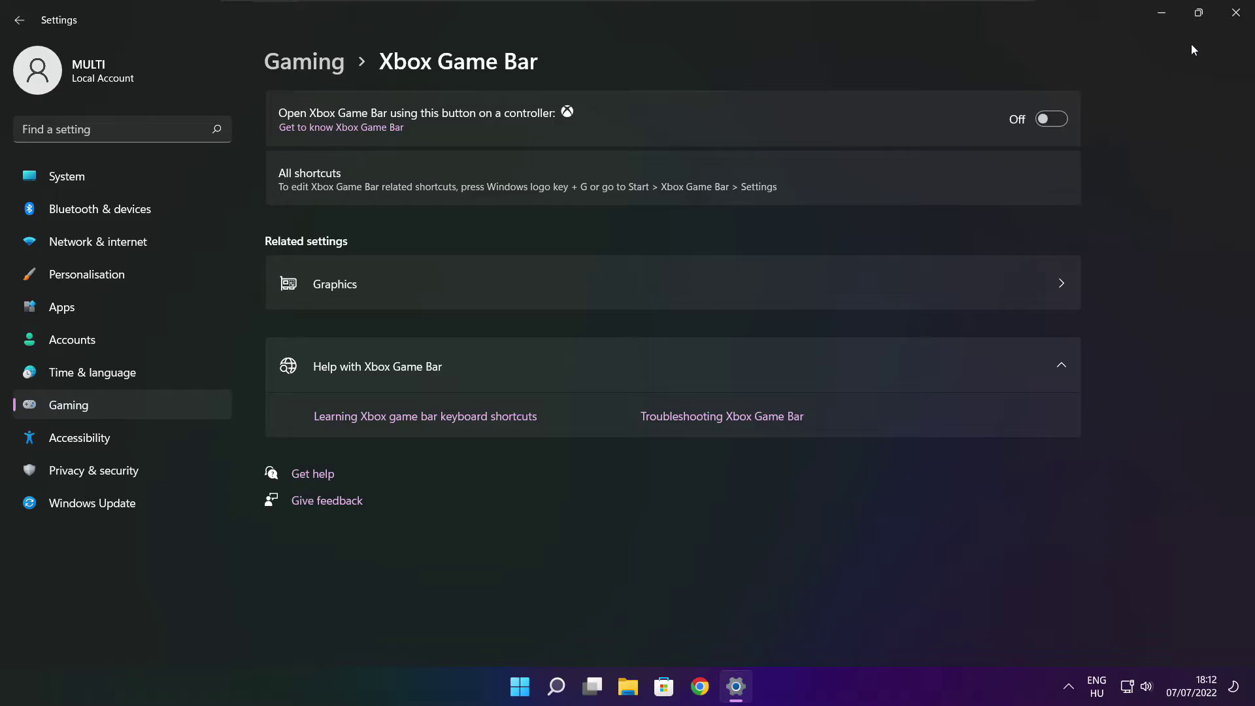
{"action": "left_click", "coordinate": [1236, 15]}
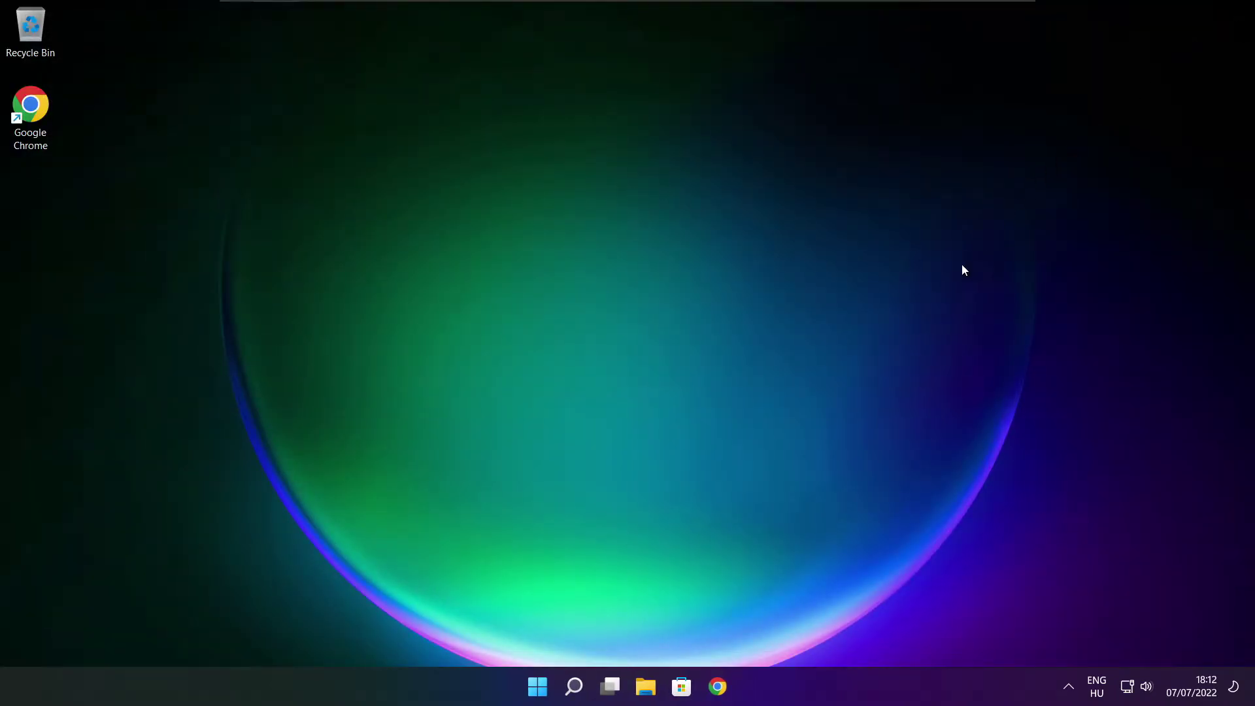
Launch Task Manager from the Start button's quick-link menu.
{"action": "right_click", "coordinate": [539, 691]}
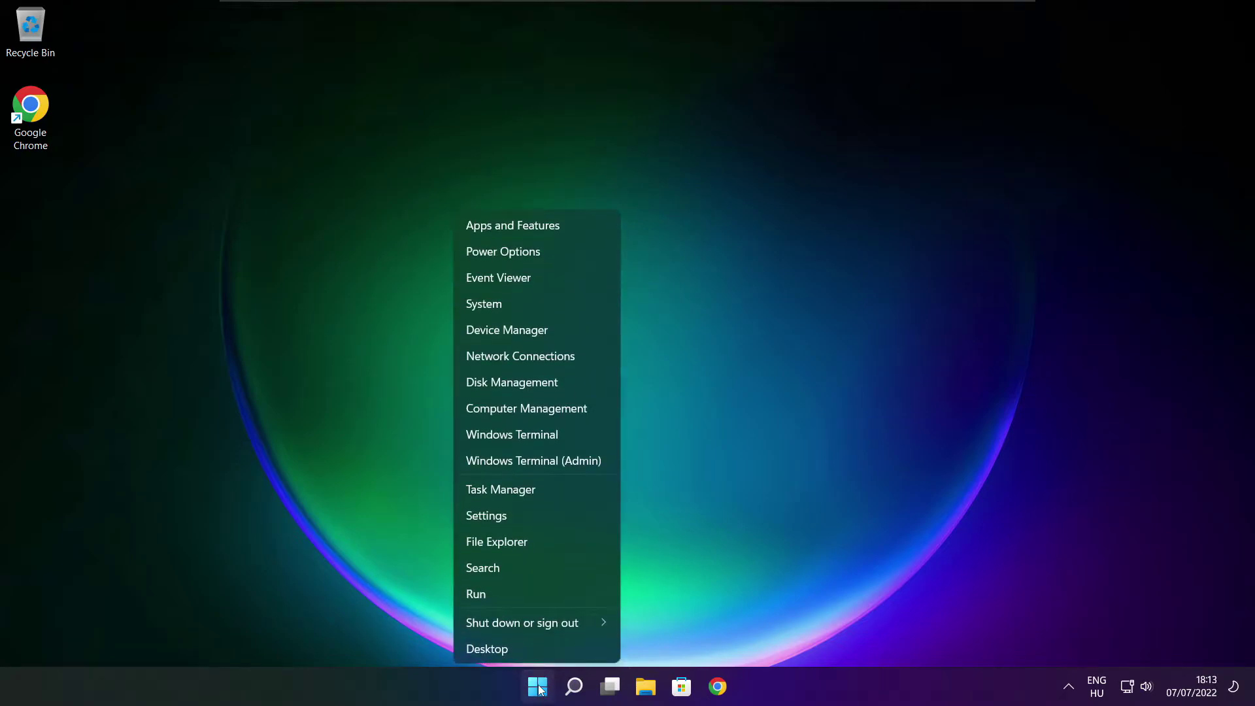
{"action": "left_click", "coordinate": [541, 490]}
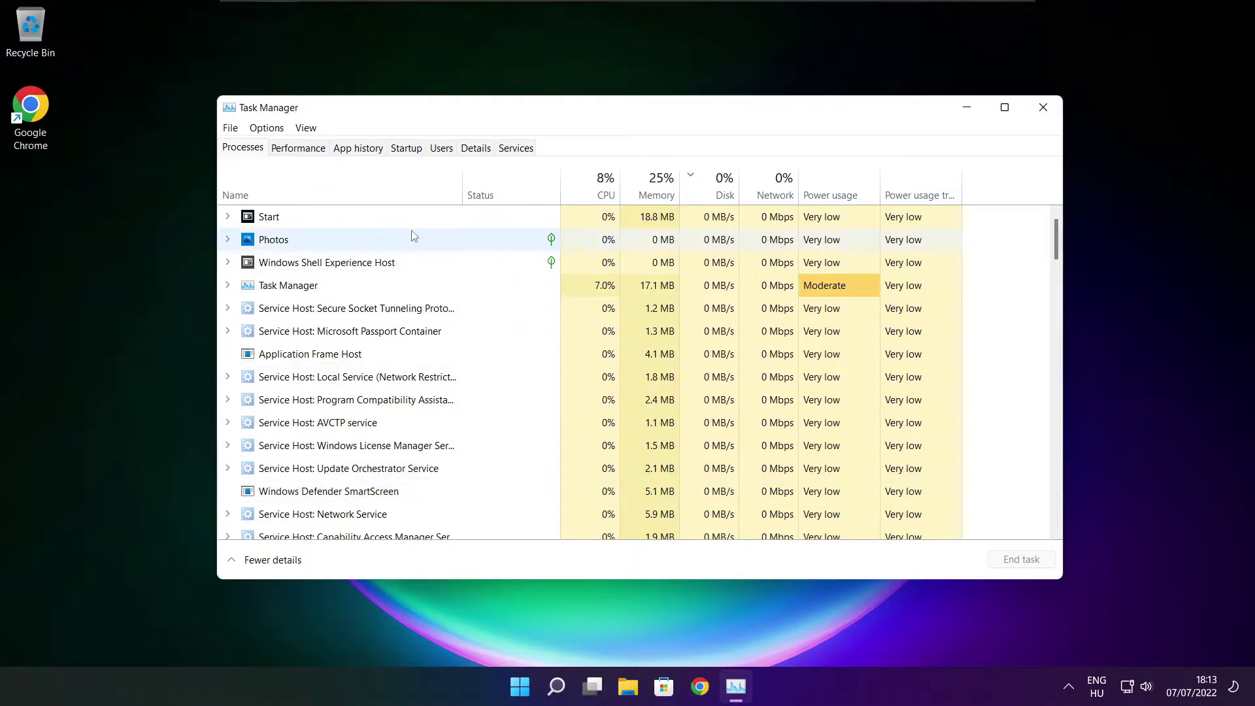
Disable Cortana, Microsoft Edge, Microsoft Teams and Terminal as startup apps, then close Task Manager.
{"action": "left_click", "coordinate": [411, 150]}
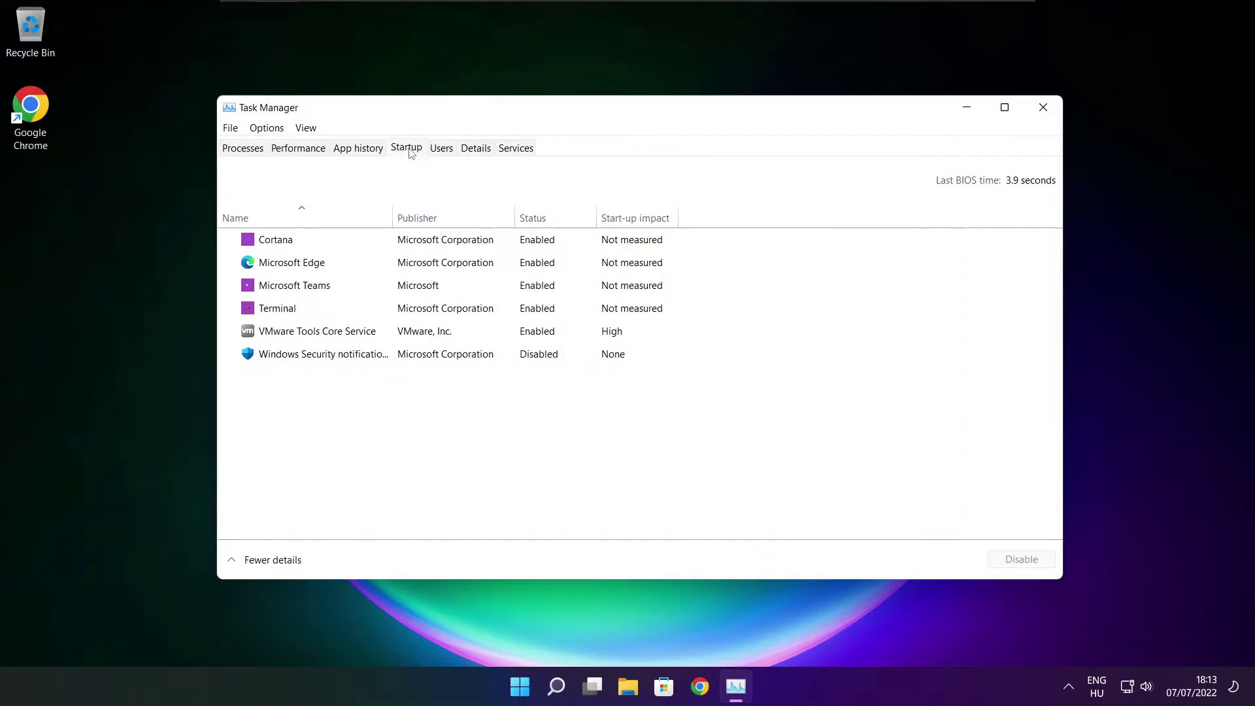
{"action": "left_click", "coordinate": [484, 247]}
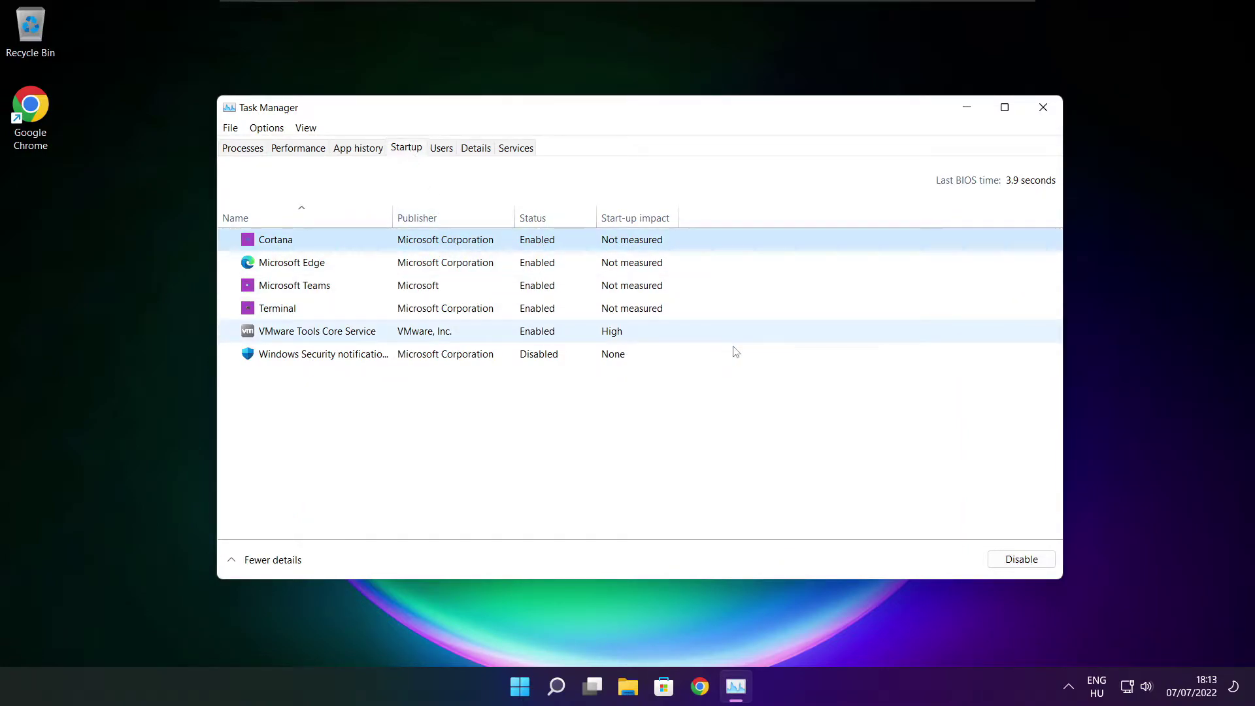
{"action": "left_click", "coordinate": [1023, 566]}
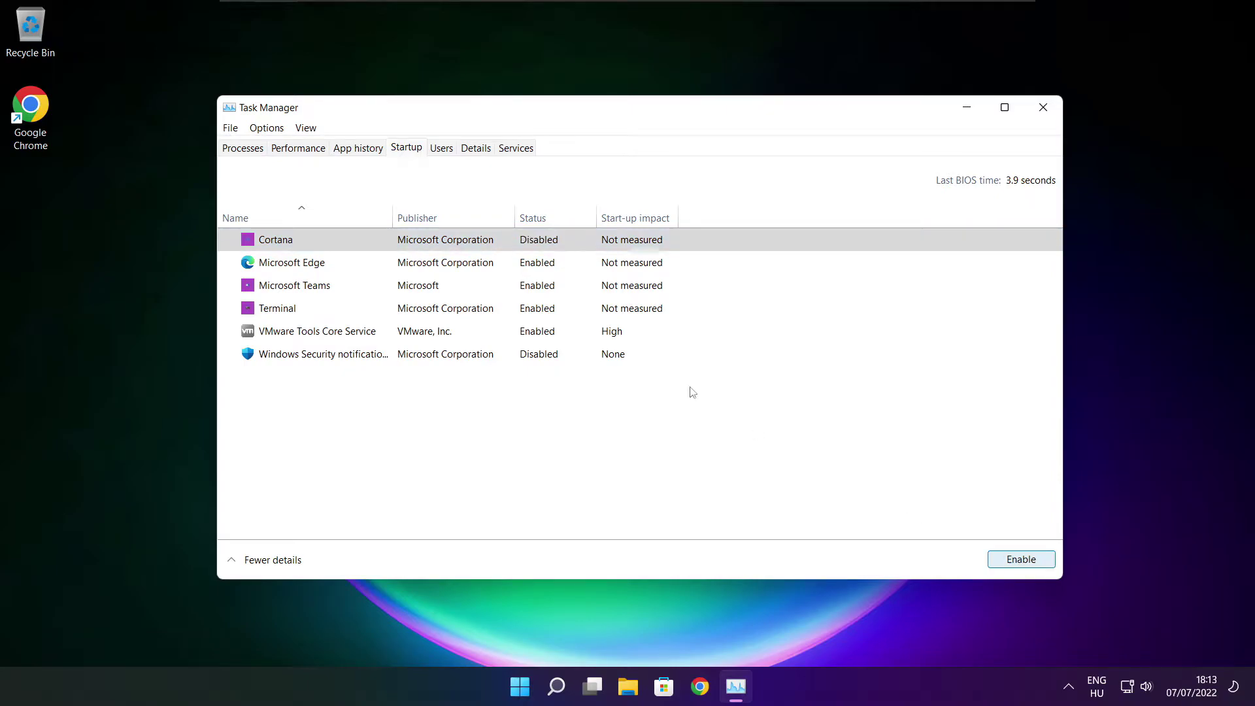
{"action": "left_click", "coordinate": [379, 268]}
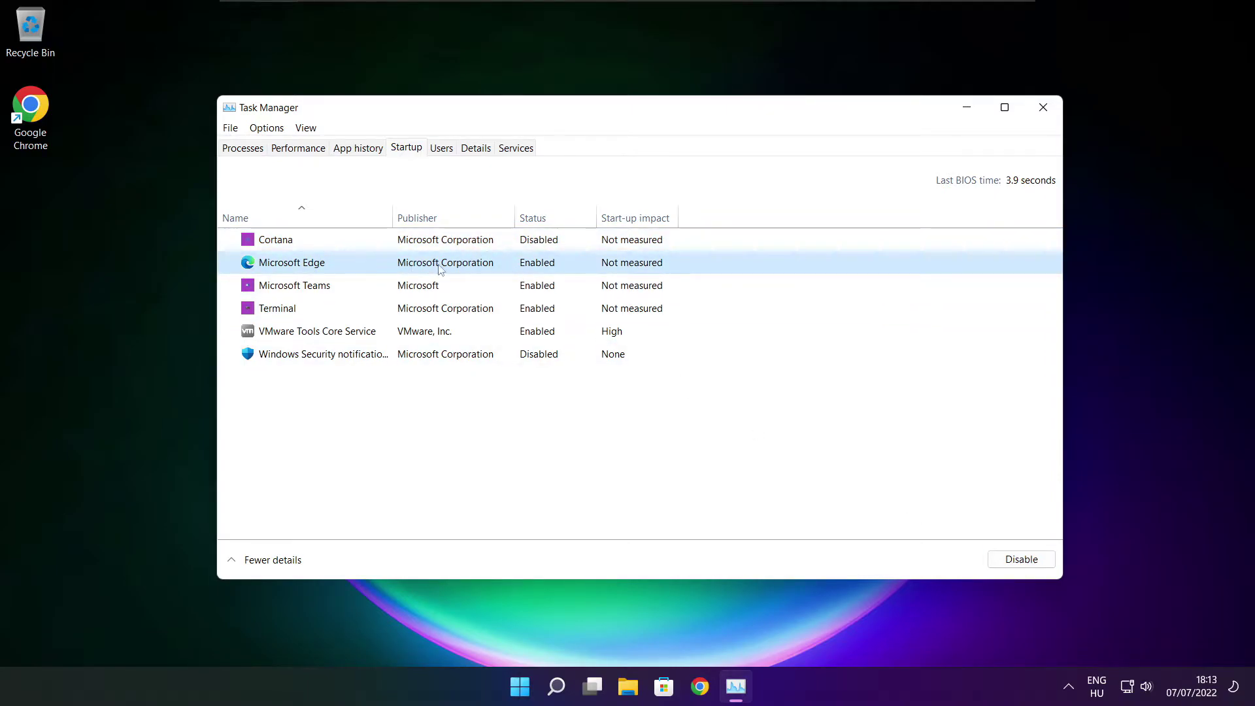
{"action": "left_click", "coordinate": [1017, 559]}
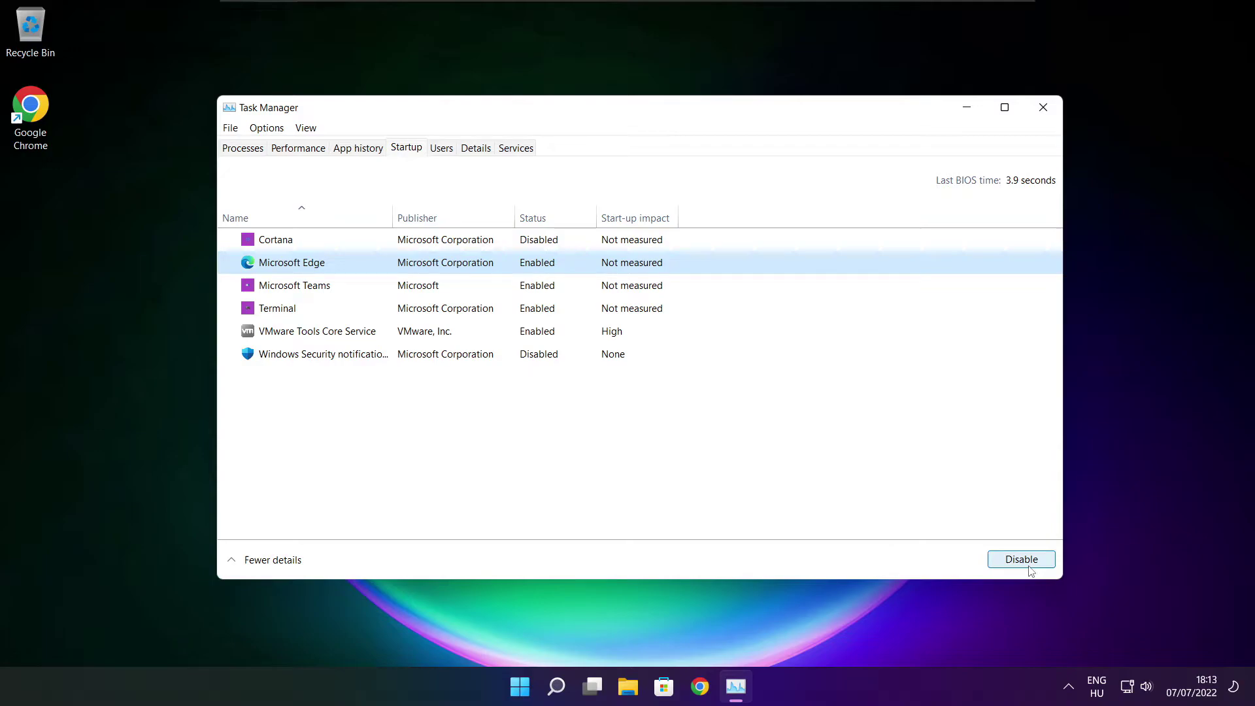
{"action": "left_click", "coordinate": [530, 293]}
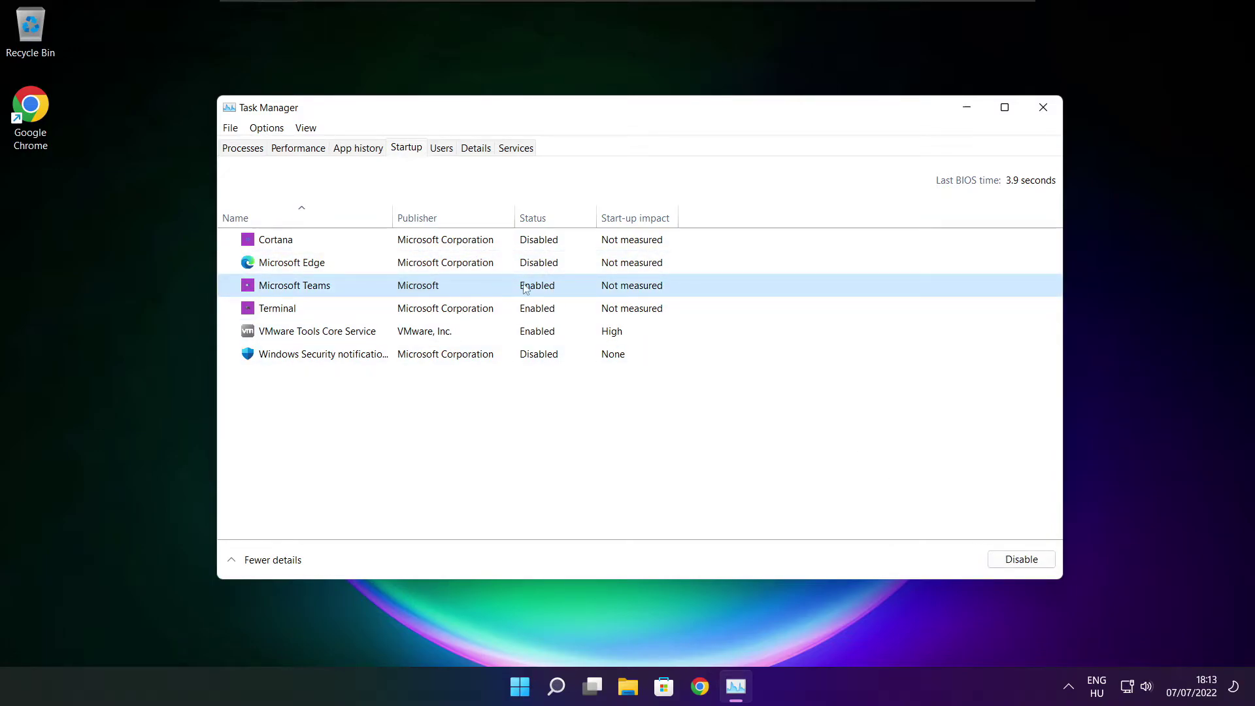
{"action": "left_click", "coordinate": [1038, 560]}
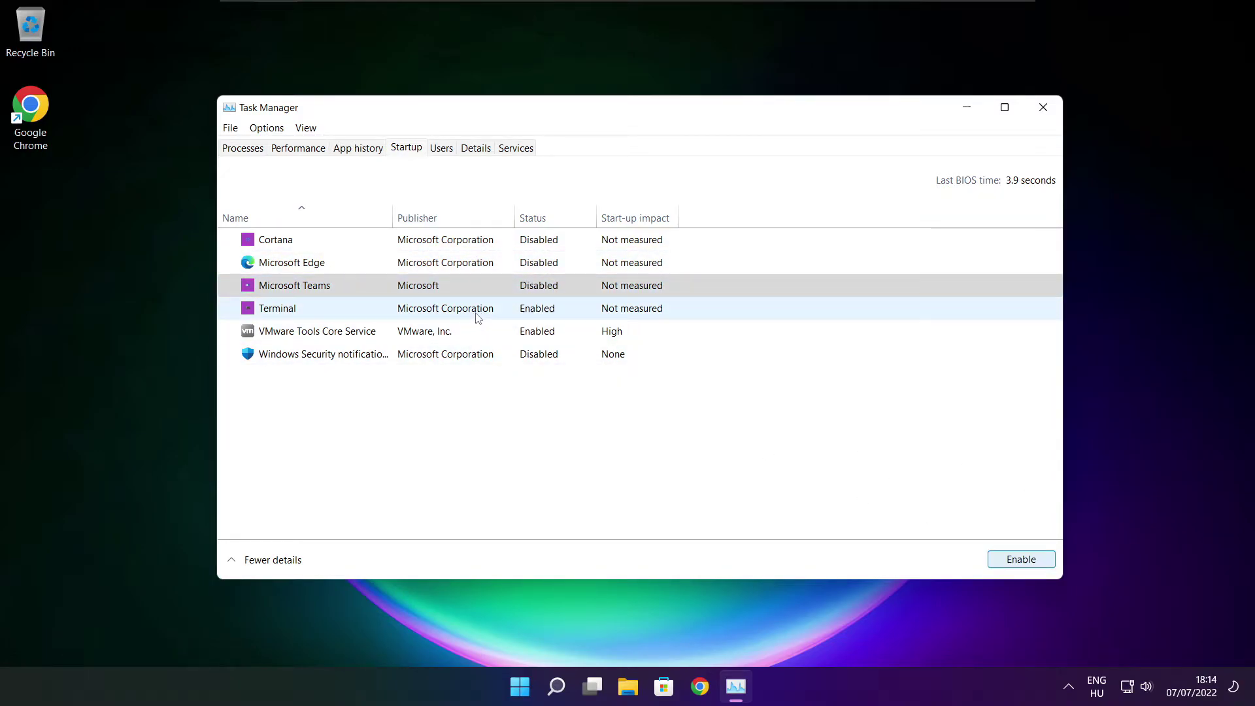
{"action": "left_click", "coordinate": [478, 318]}
{"action": "left_click", "coordinate": [1036, 560]}
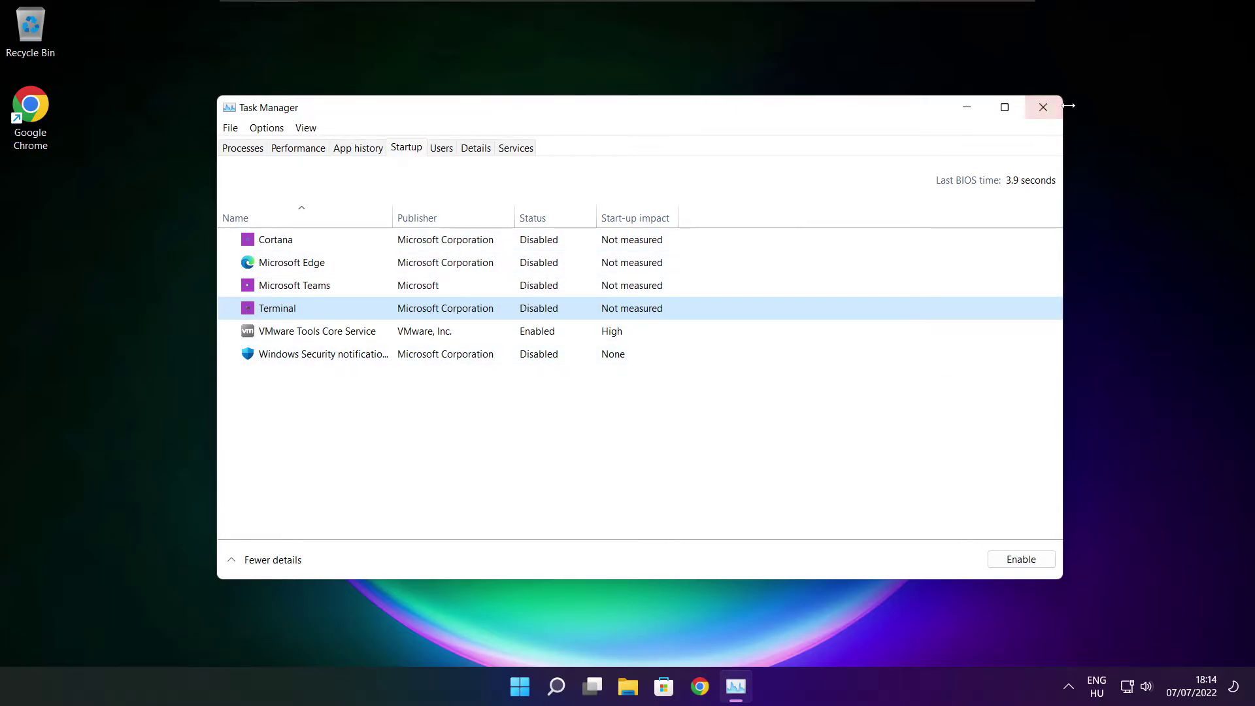
{"action": "left_click", "coordinate": [1043, 113]}
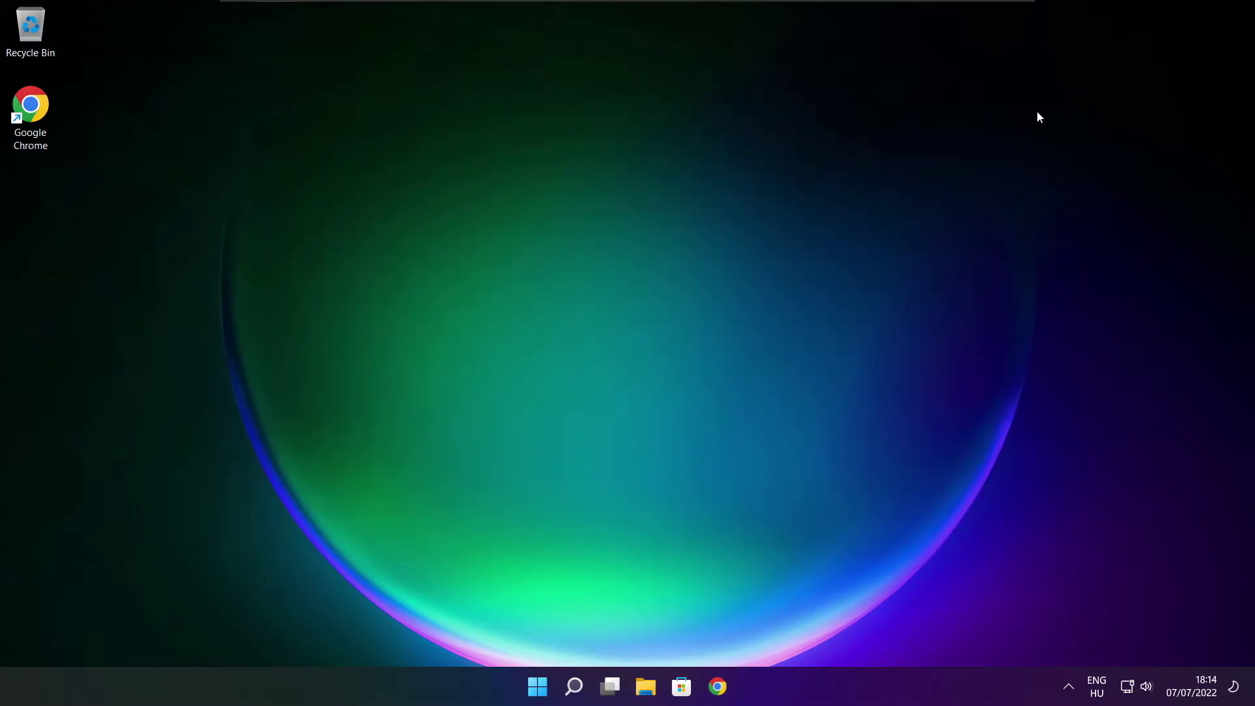
Search for 'optimise' and launch Defragment and Optimise Drives.
{"action": "left_click", "coordinate": [574, 694]}
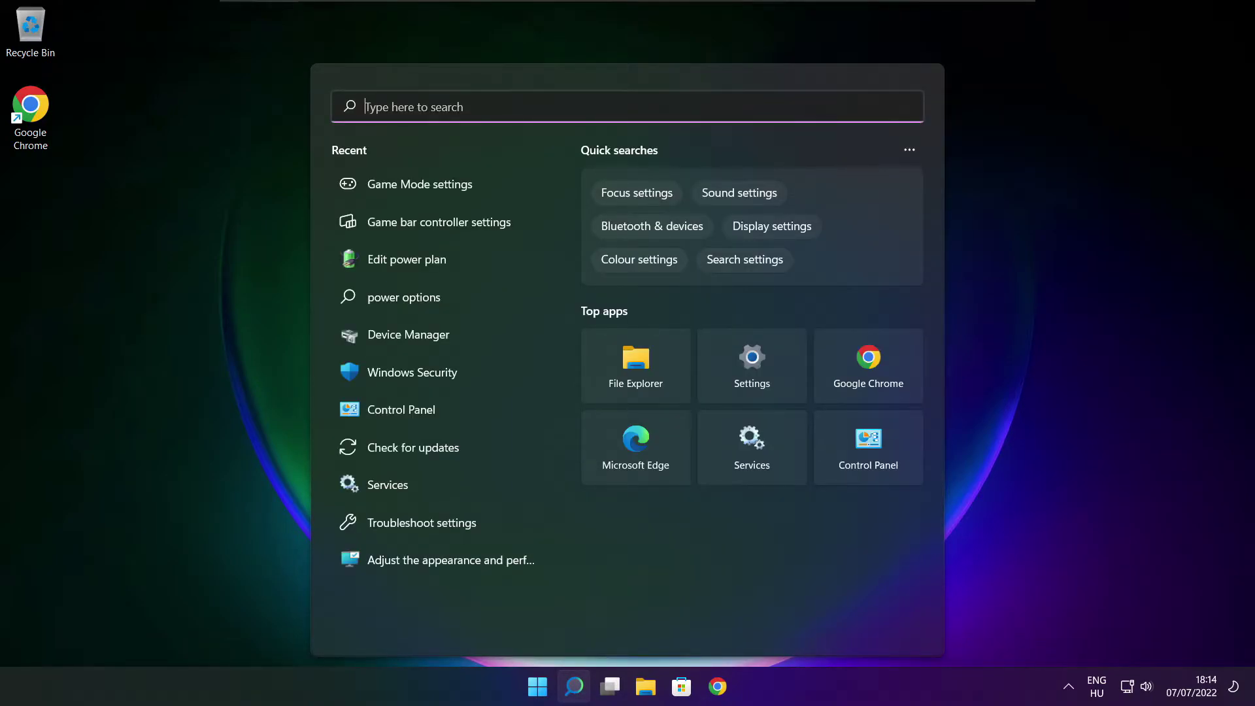
{"action": "type", "text": "optimi"}
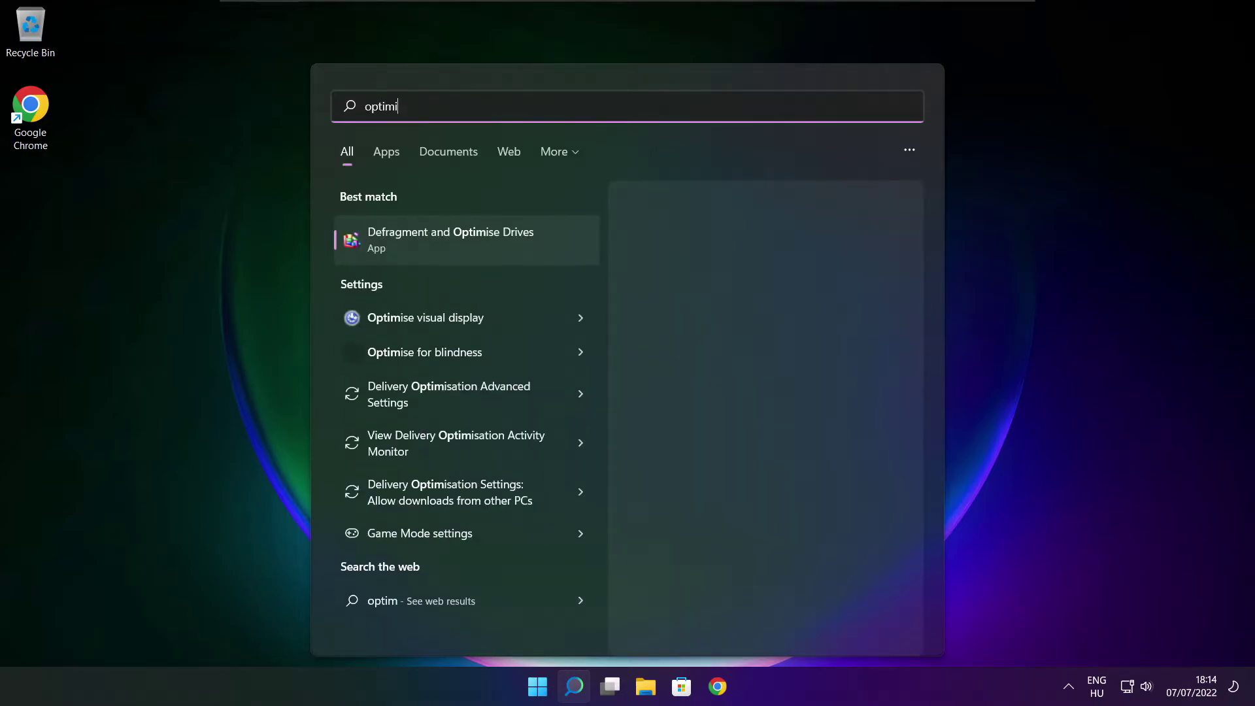
{"action": "type", "text": "se"}
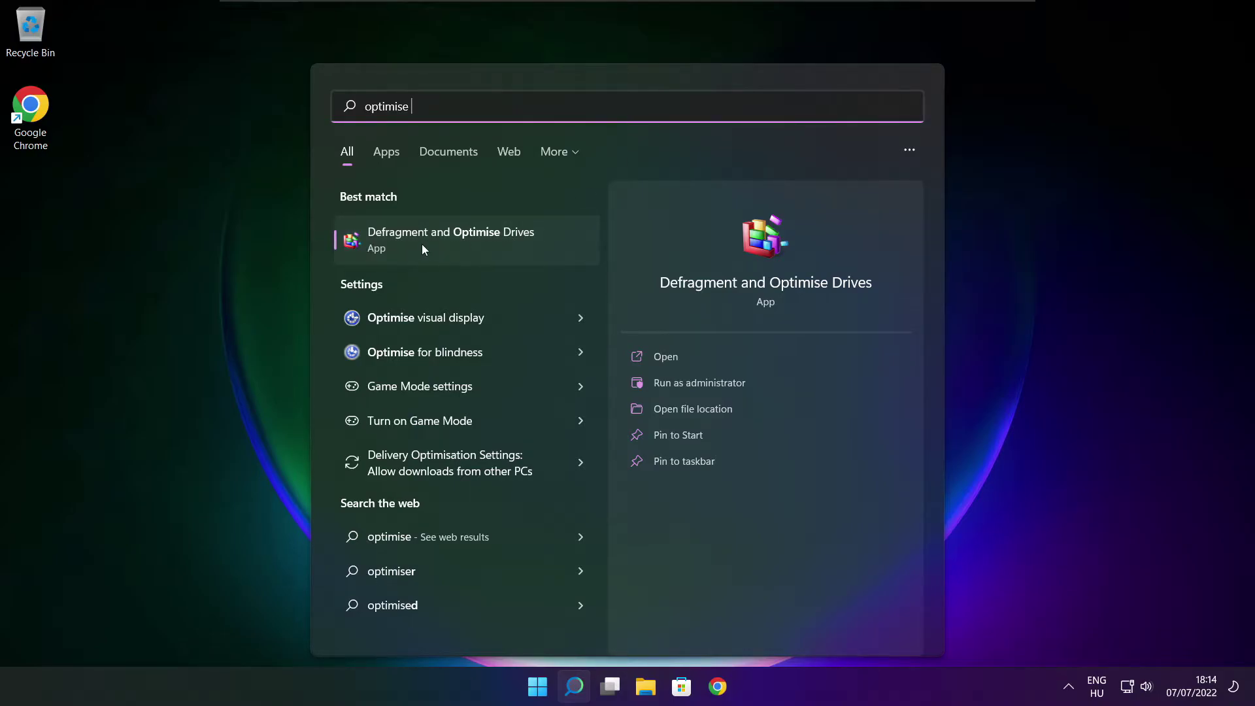
{"action": "left_click", "coordinate": [481, 238]}
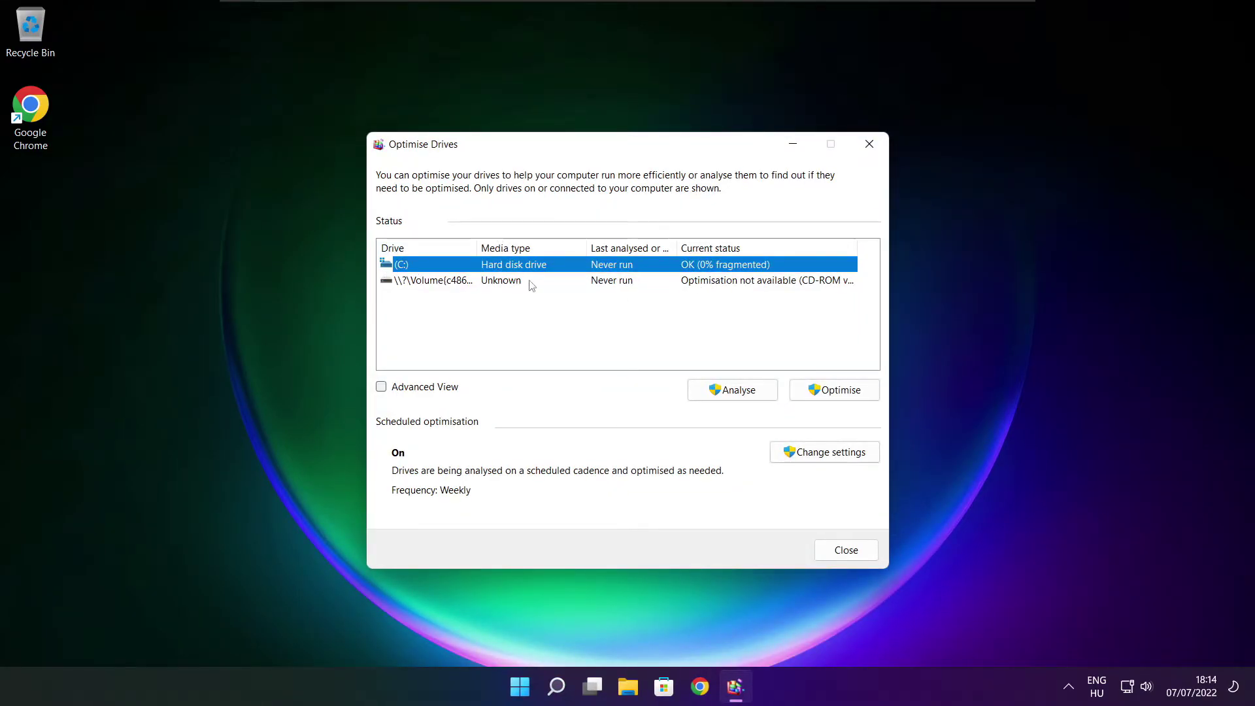
Analyse the C: drive (9% fragmented) and optimise it.
{"action": "left_click", "coordinate": [725, 390]}
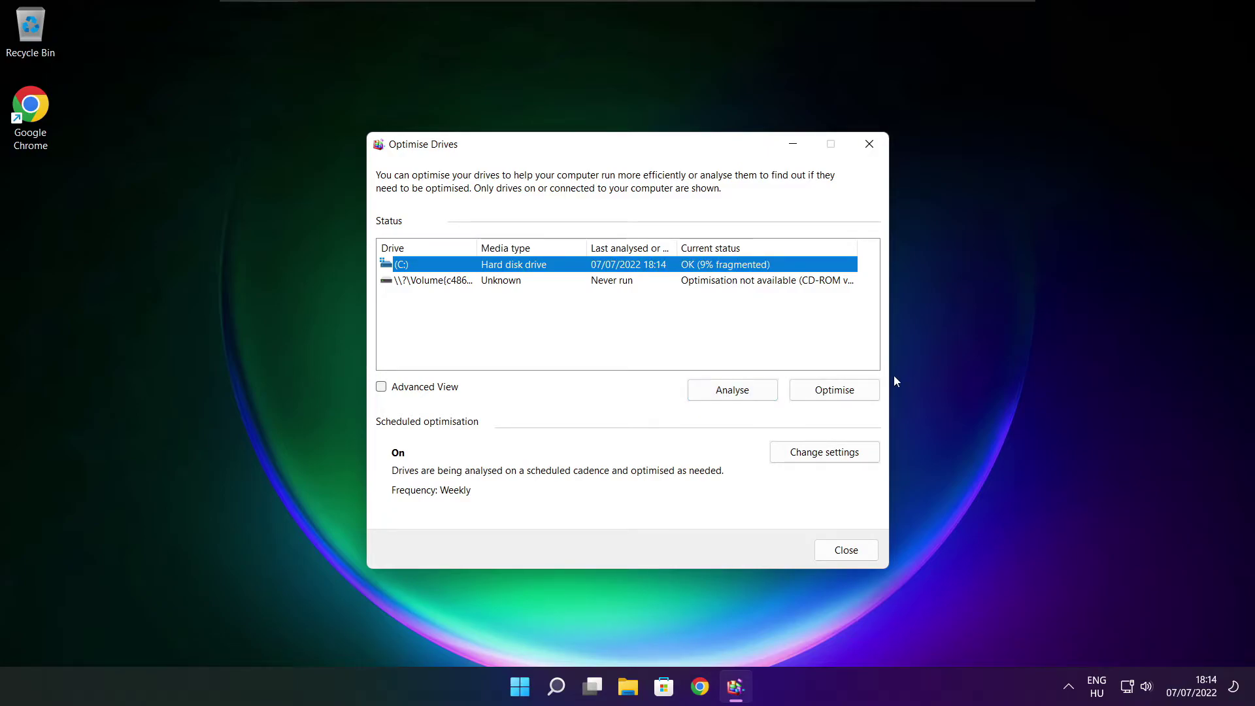
{"action": "left_click", "coordinate": [841, 397]}
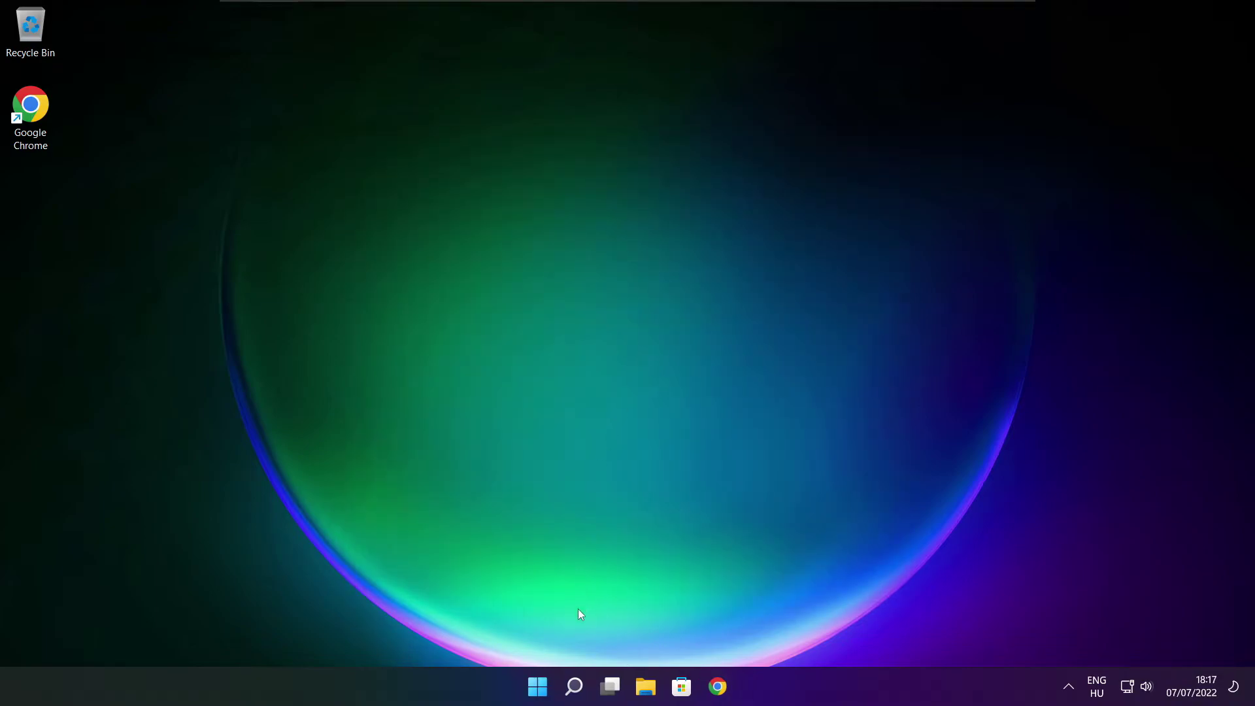
Search 'updates' to reach the Windows Update page and run Check for updates.
{"action": "left_click", "coordinate": [575, 690]}
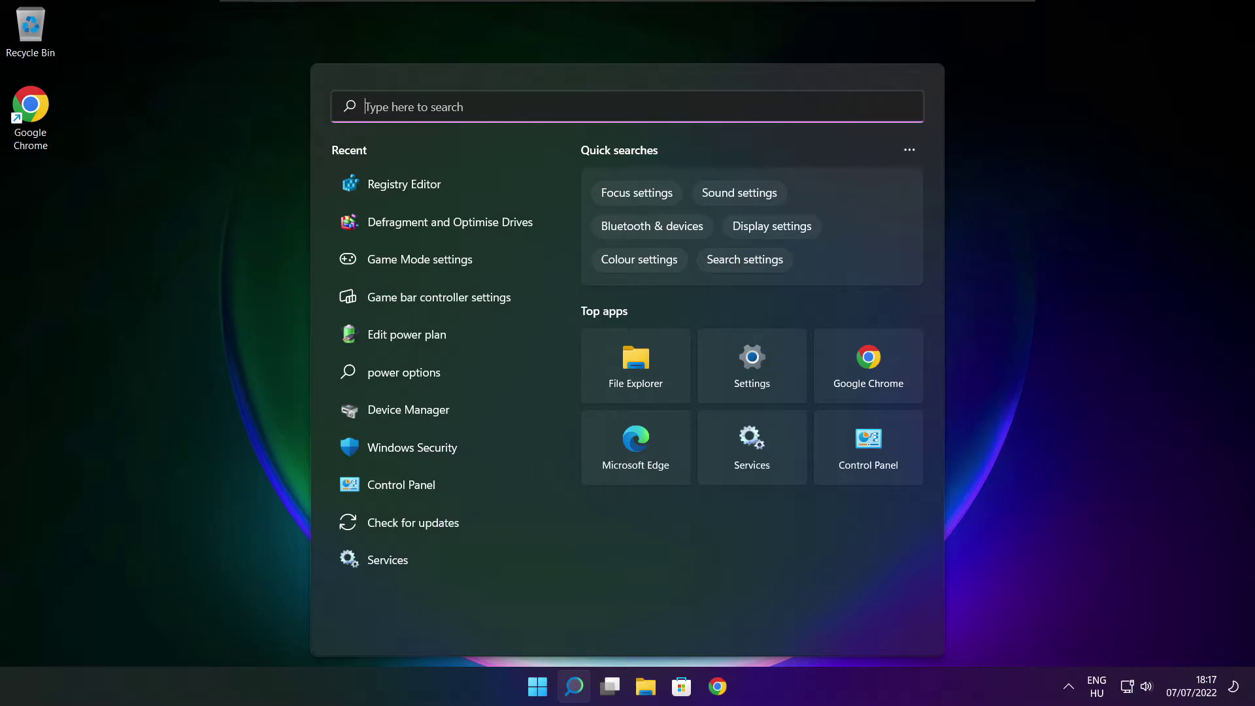
{"action": "type", "text": "updates"}
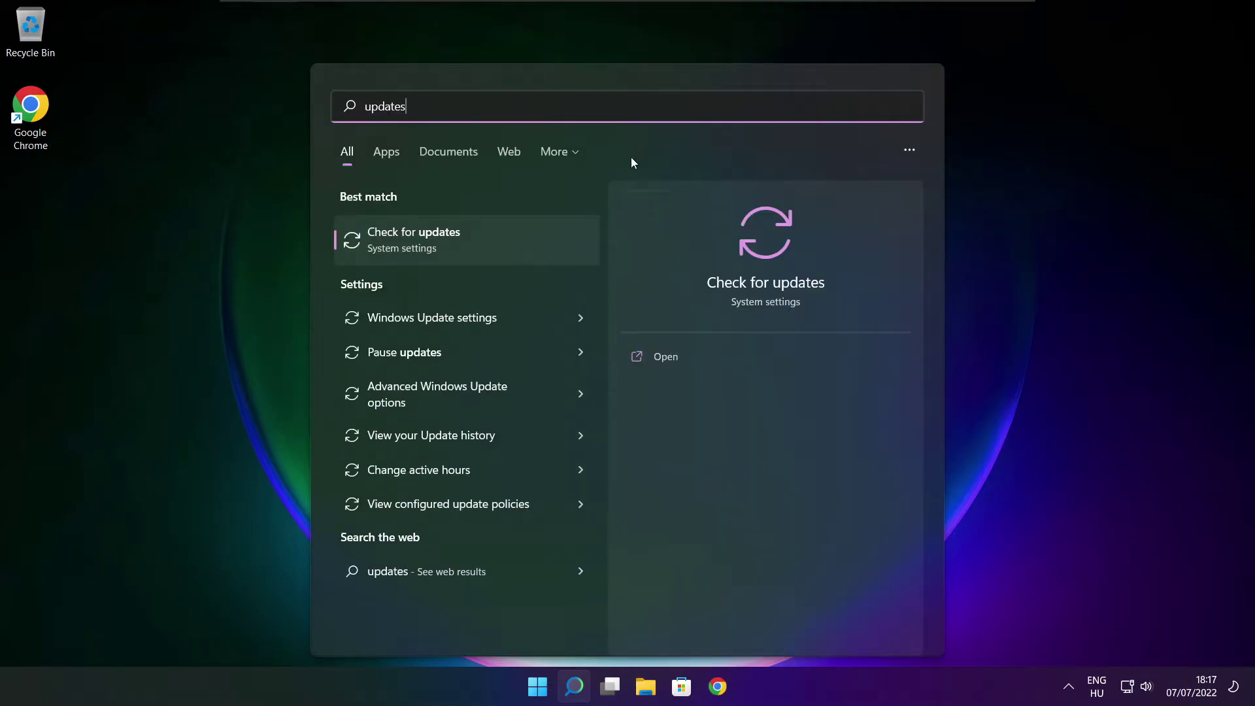
{"action": "left_click", "coordinate": [456, 243]}
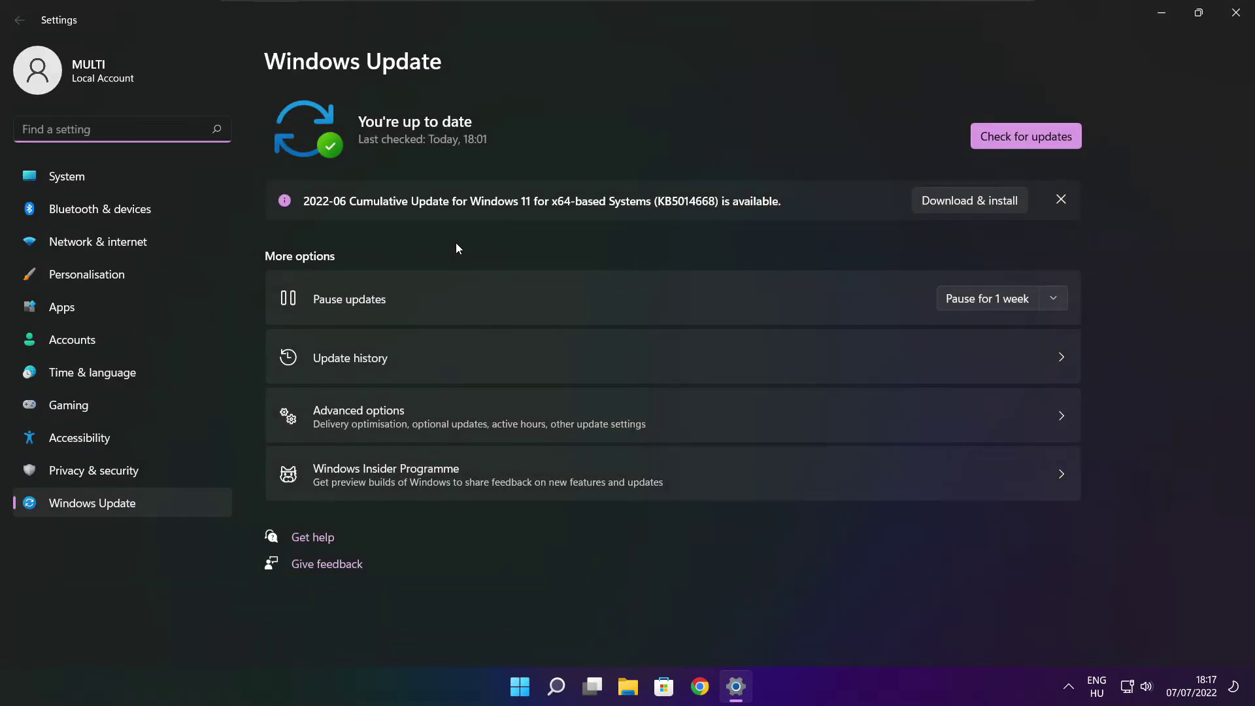
{"action": "left_click", "coordinate": [1025, 136]}
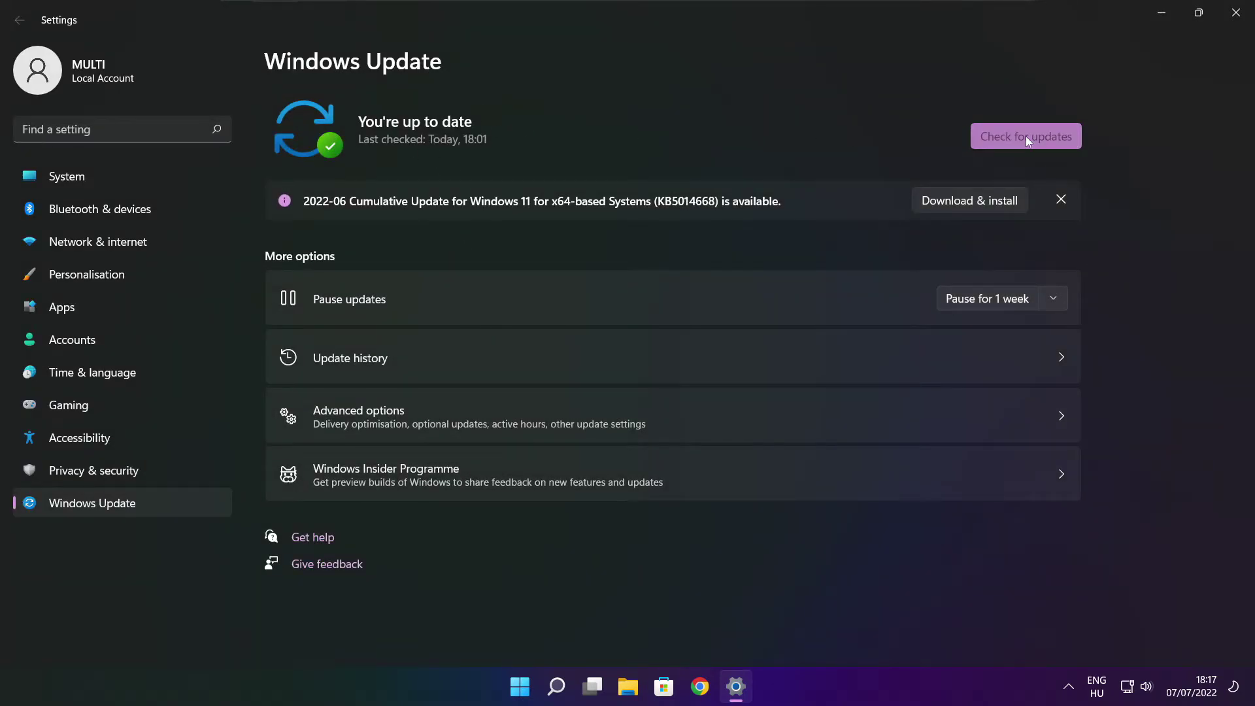